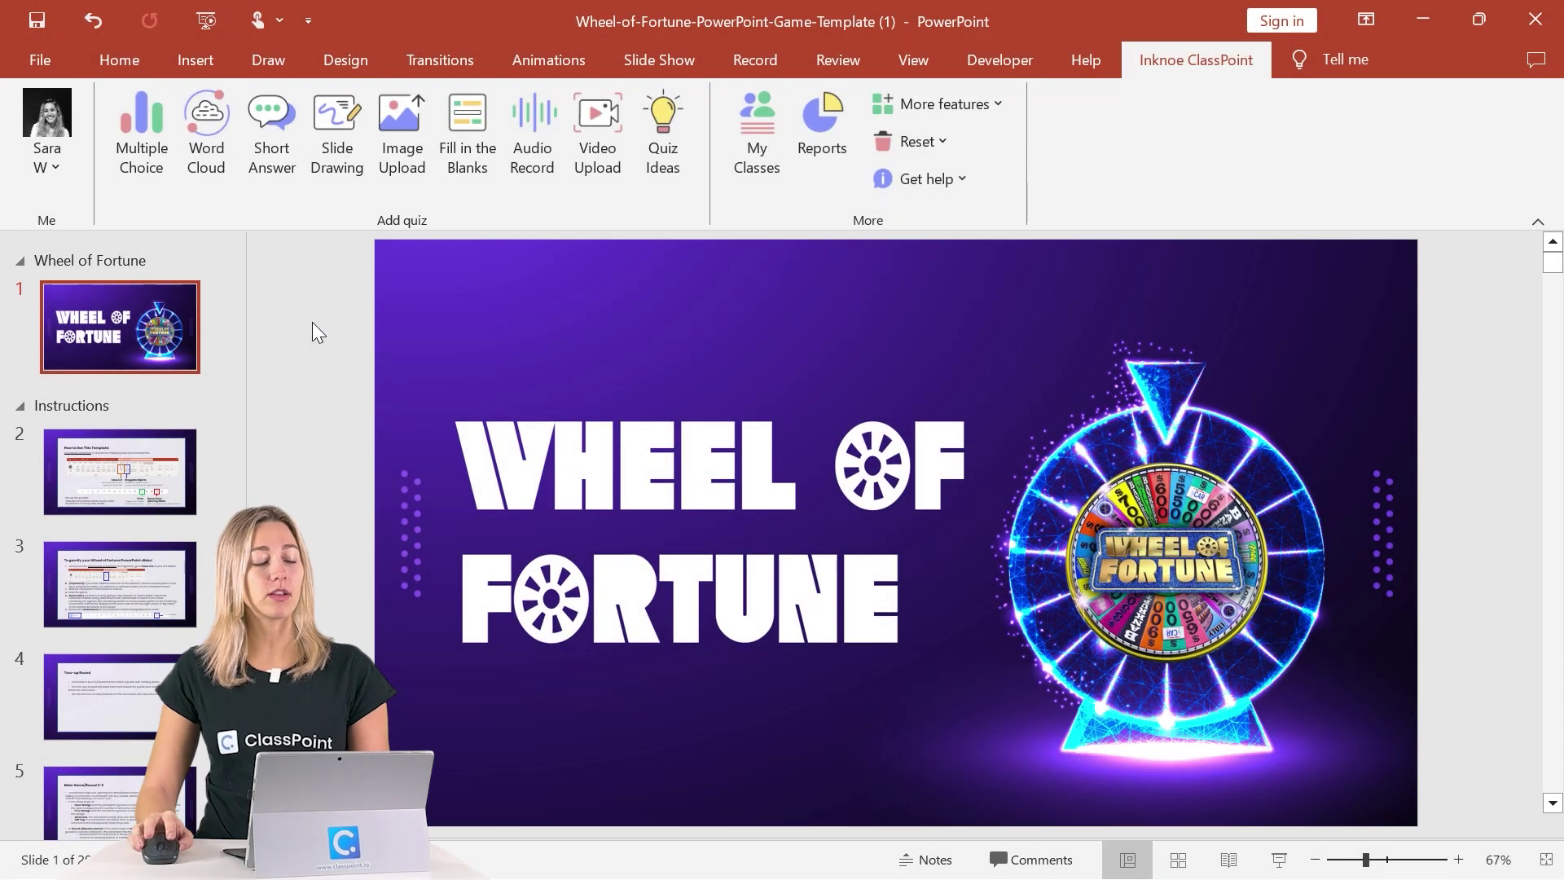
# Scroll down the thumbnail pane and open slide 11, 'Spin the wheel'.
pyautogui.scroll(-5, 179, 498)
pyautogui.scroll(-4, 149, 498)
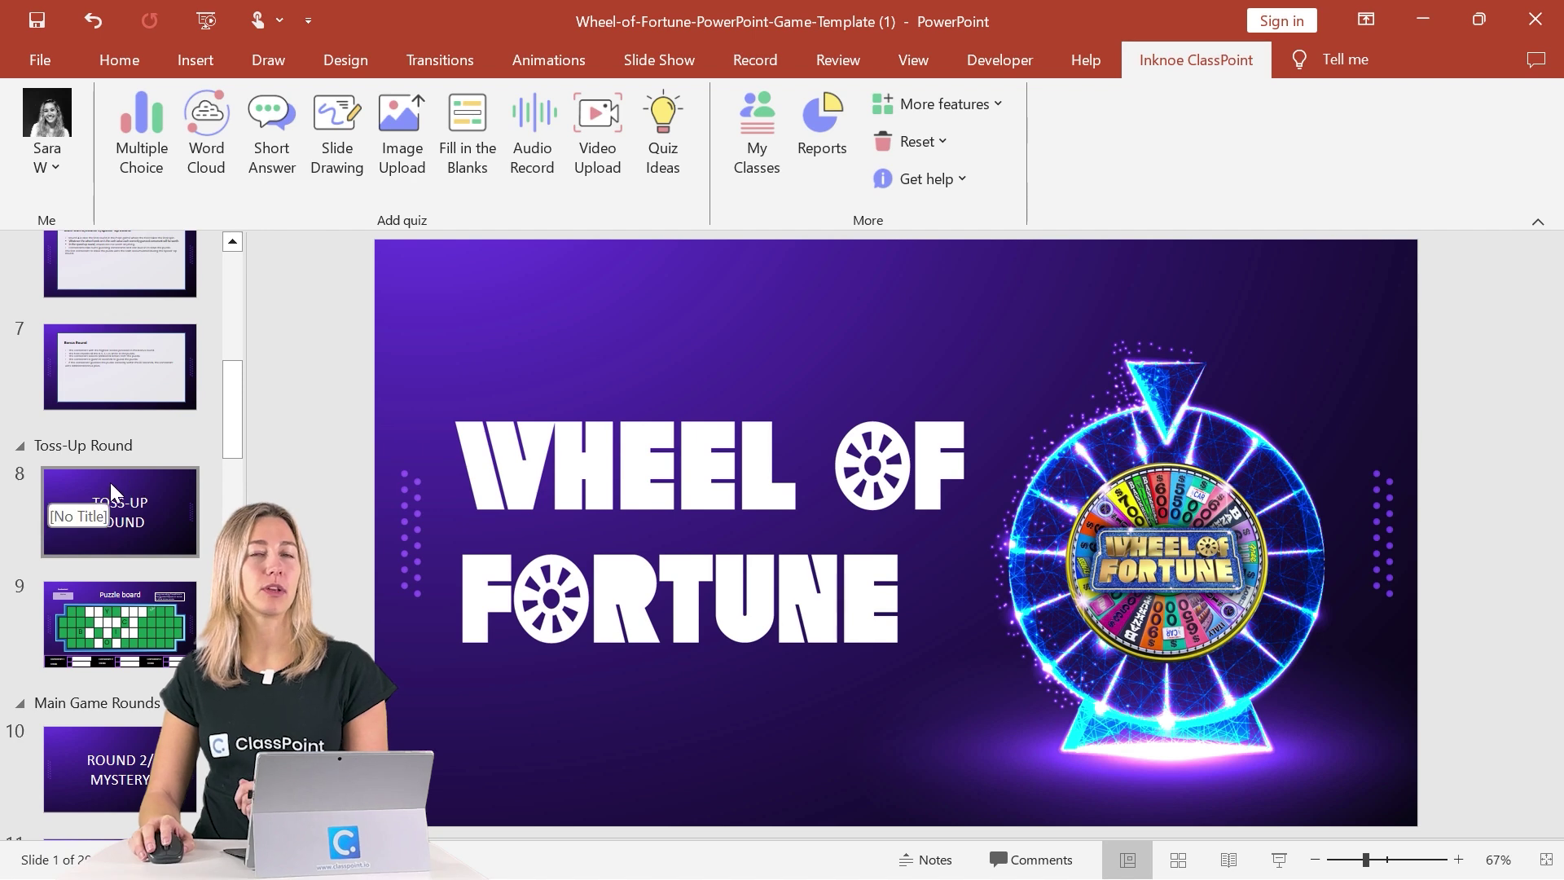
pyautogui.scroll(-3, 114, 491)
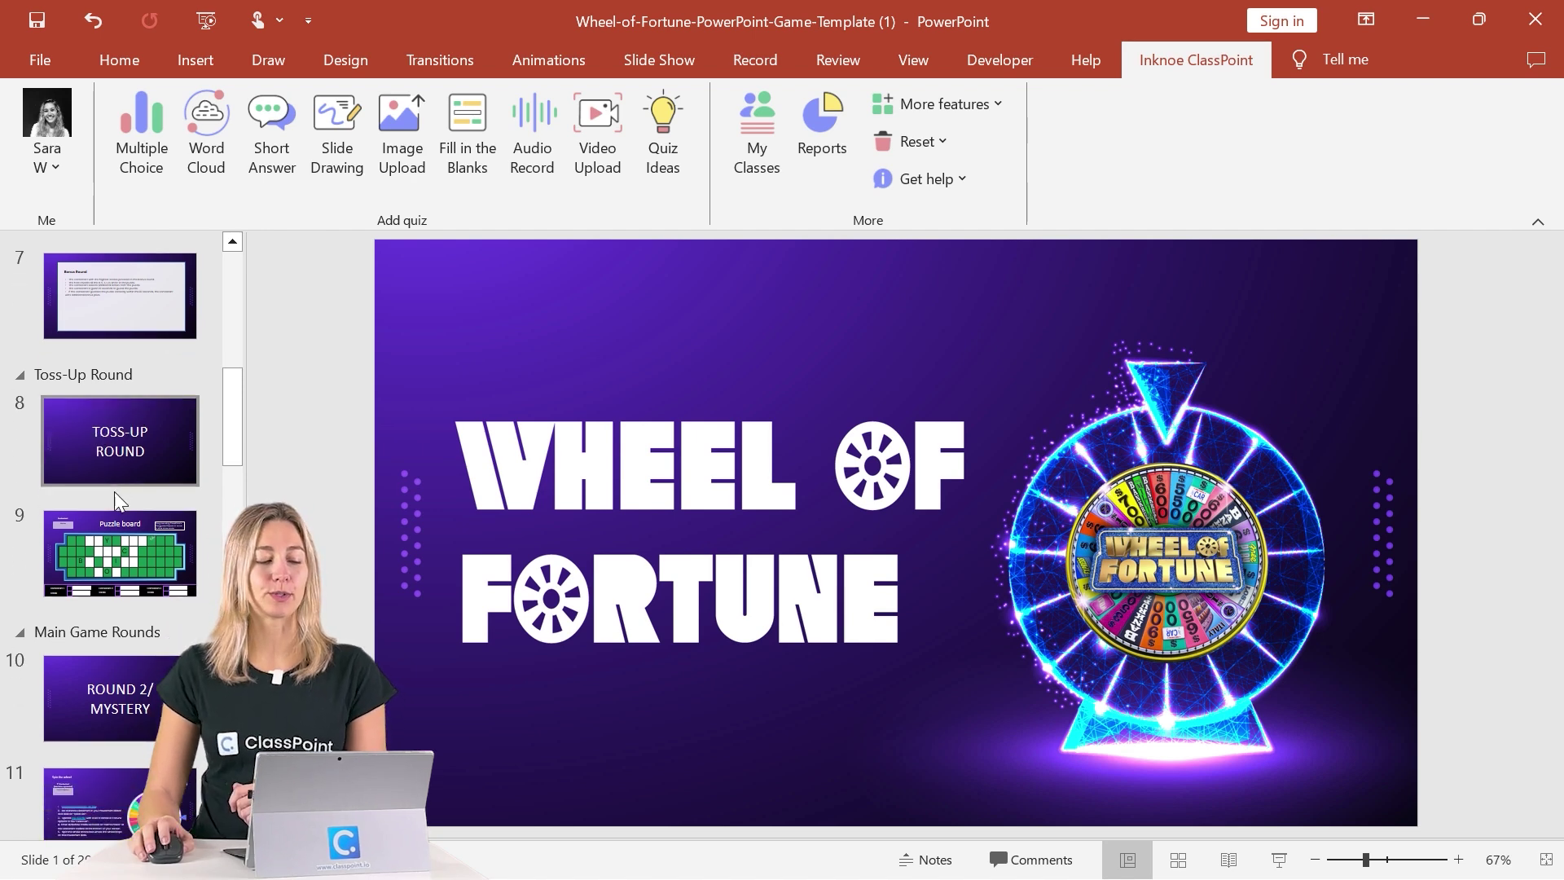
pyautogui.click(105, 637)
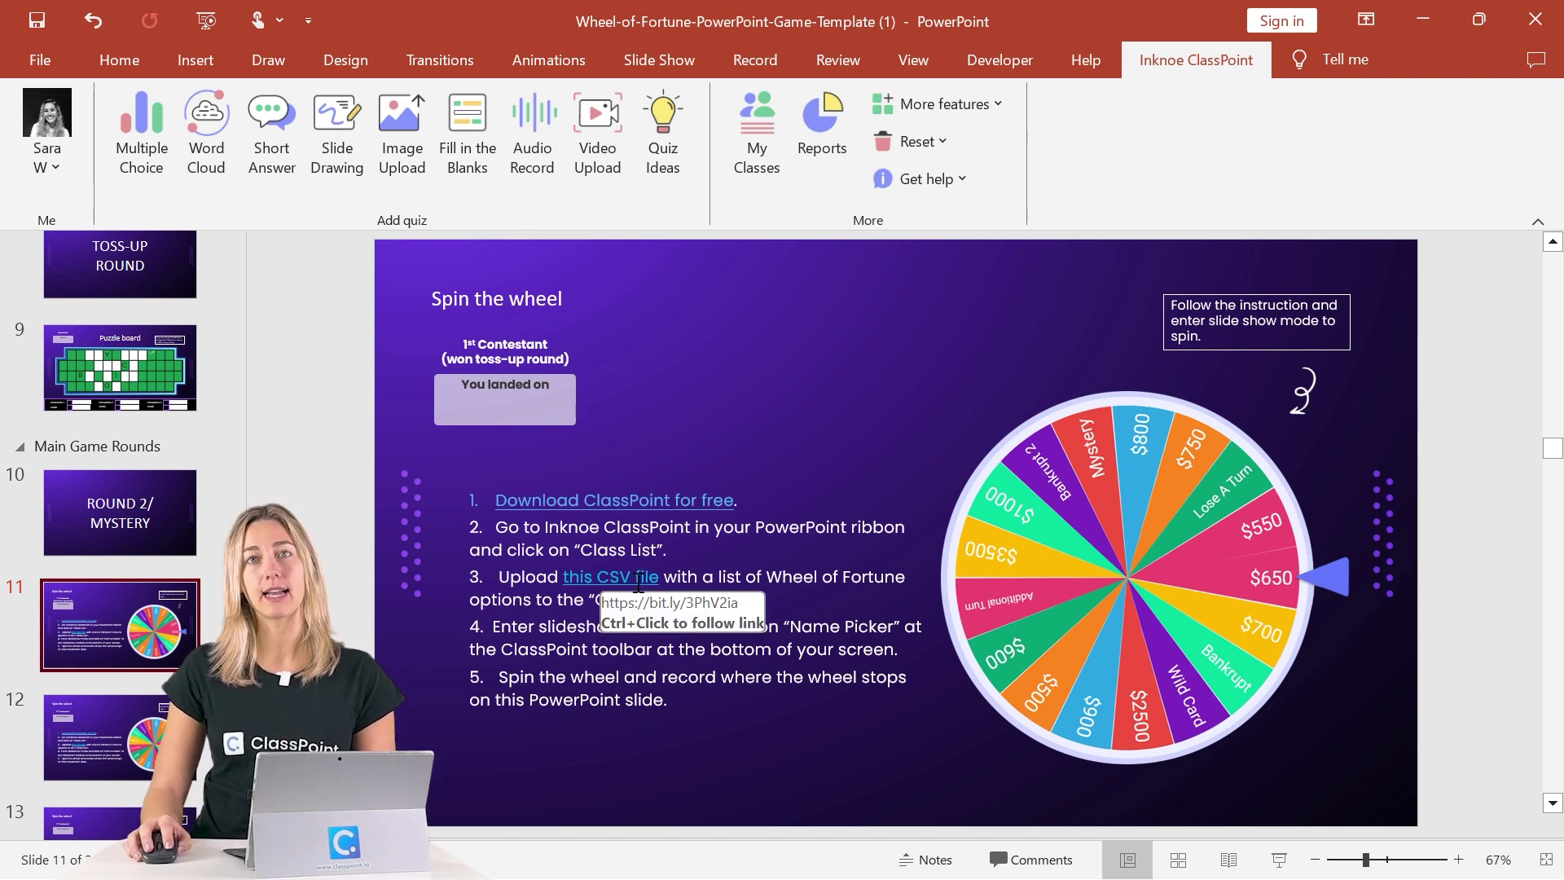
pyautogui.click(753, 186)
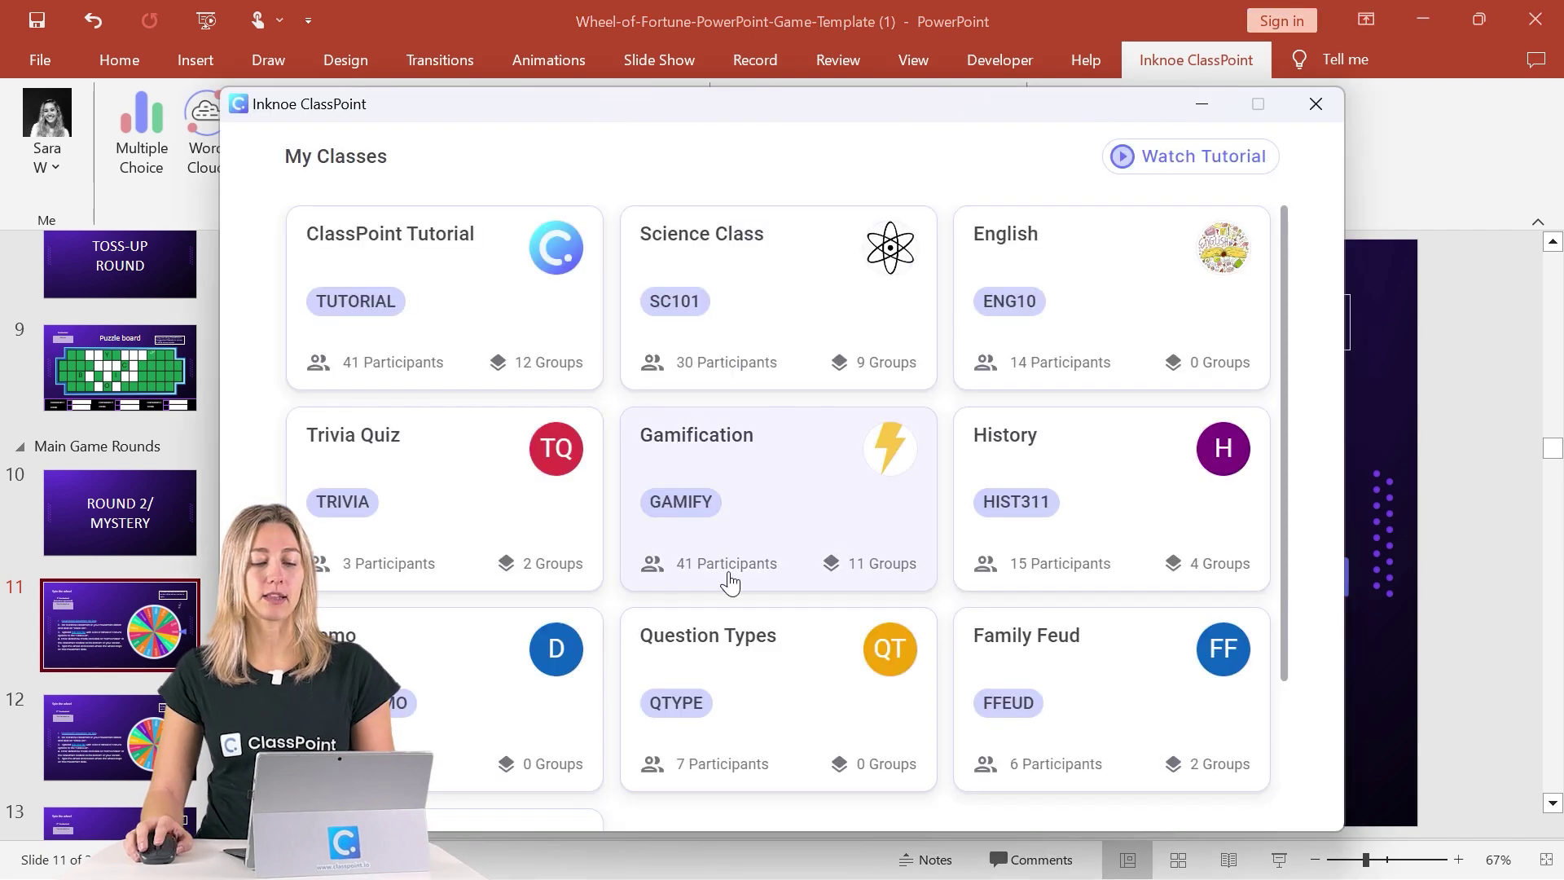
pyautogui.scroll(-3, 636, 636)
pyautogui.click(497, 676)
pyautogui.click(613, 301)
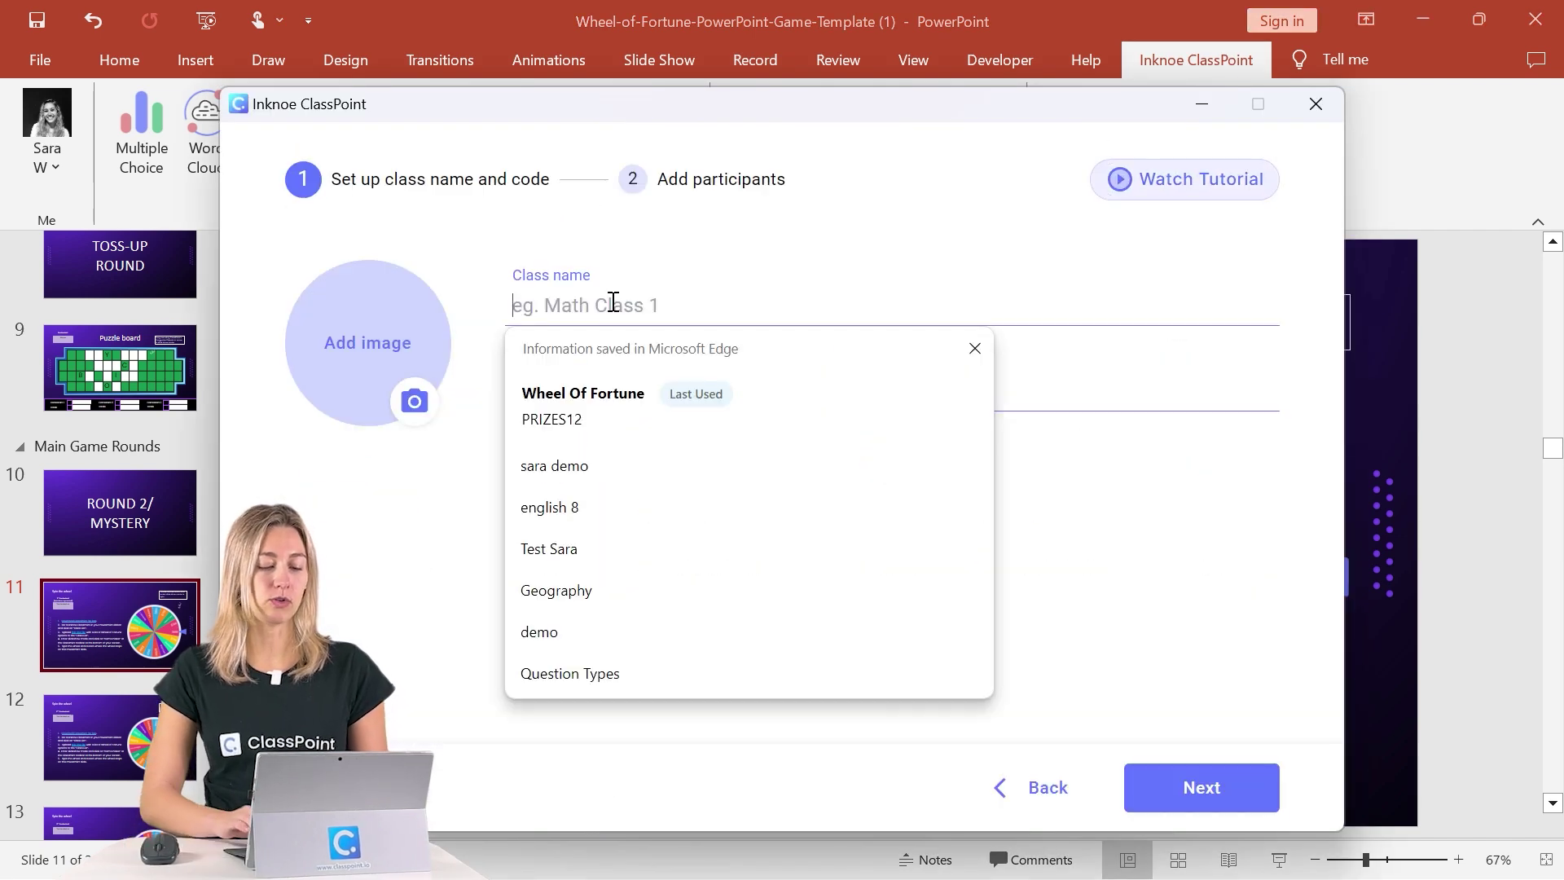
pyautogui.write('Wheel')
pyautogui.press('Tab')
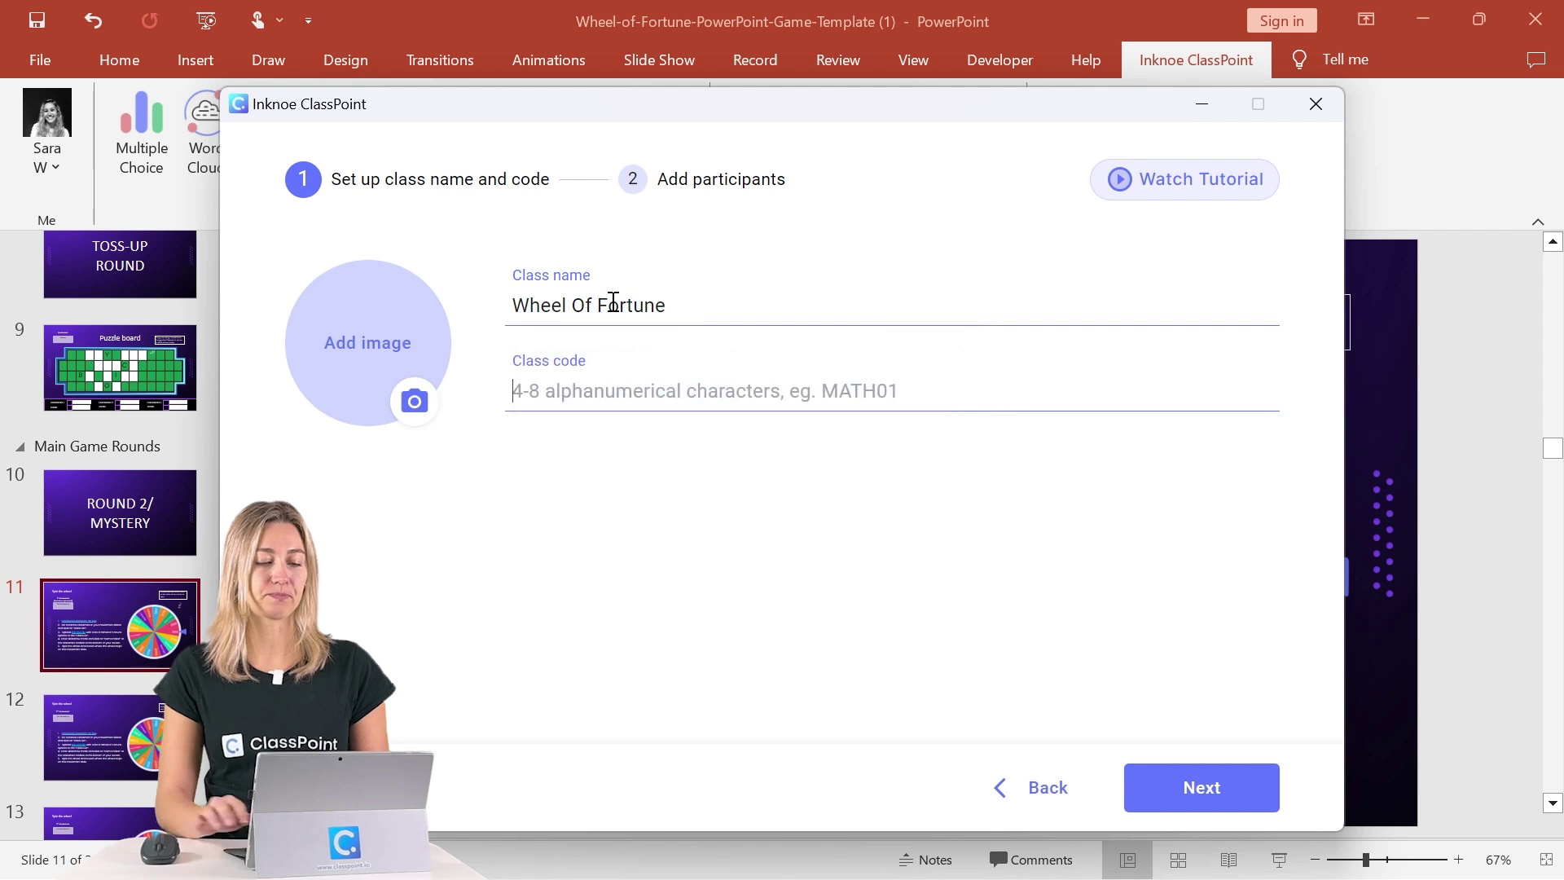
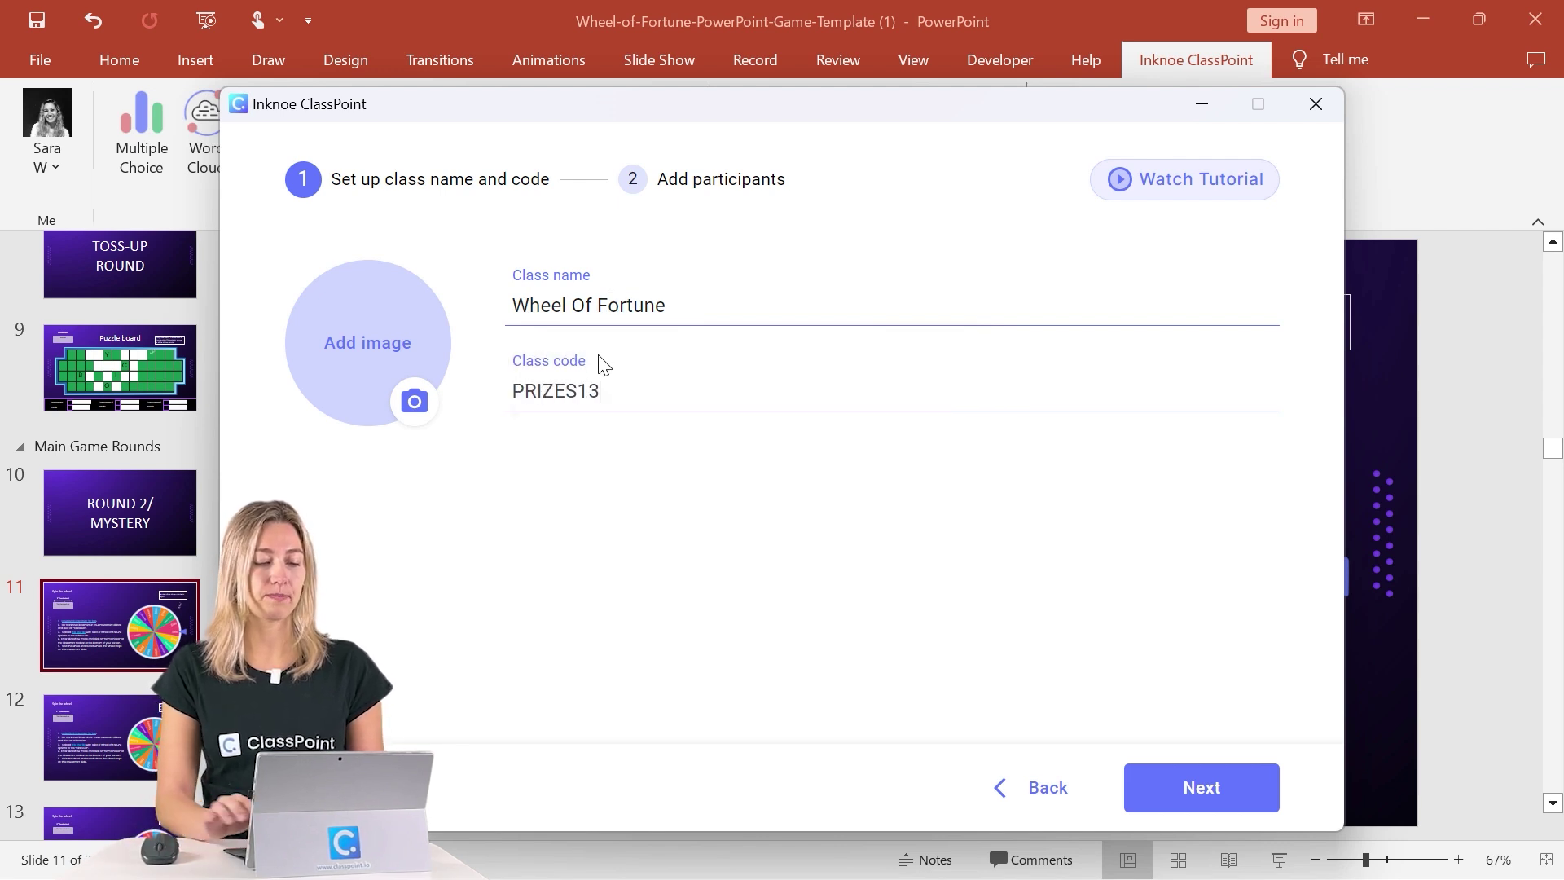
pyautogui.click(1211, 797)
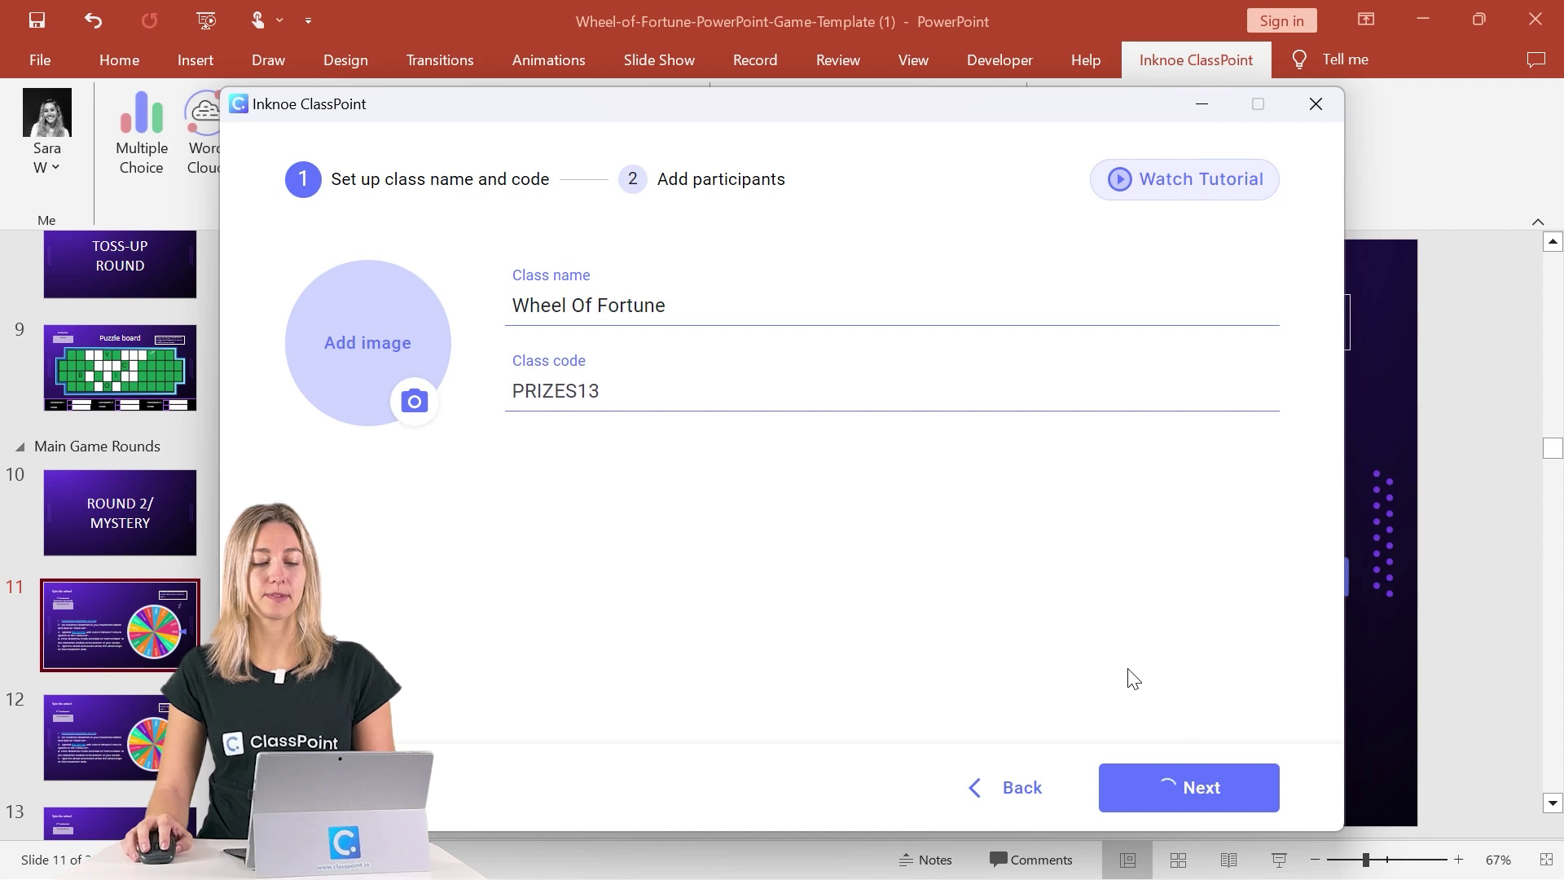
# Import participants from the Wheel of Fortune Round 1 CSV file and save the class.
pyautogui.click(1234, 269)
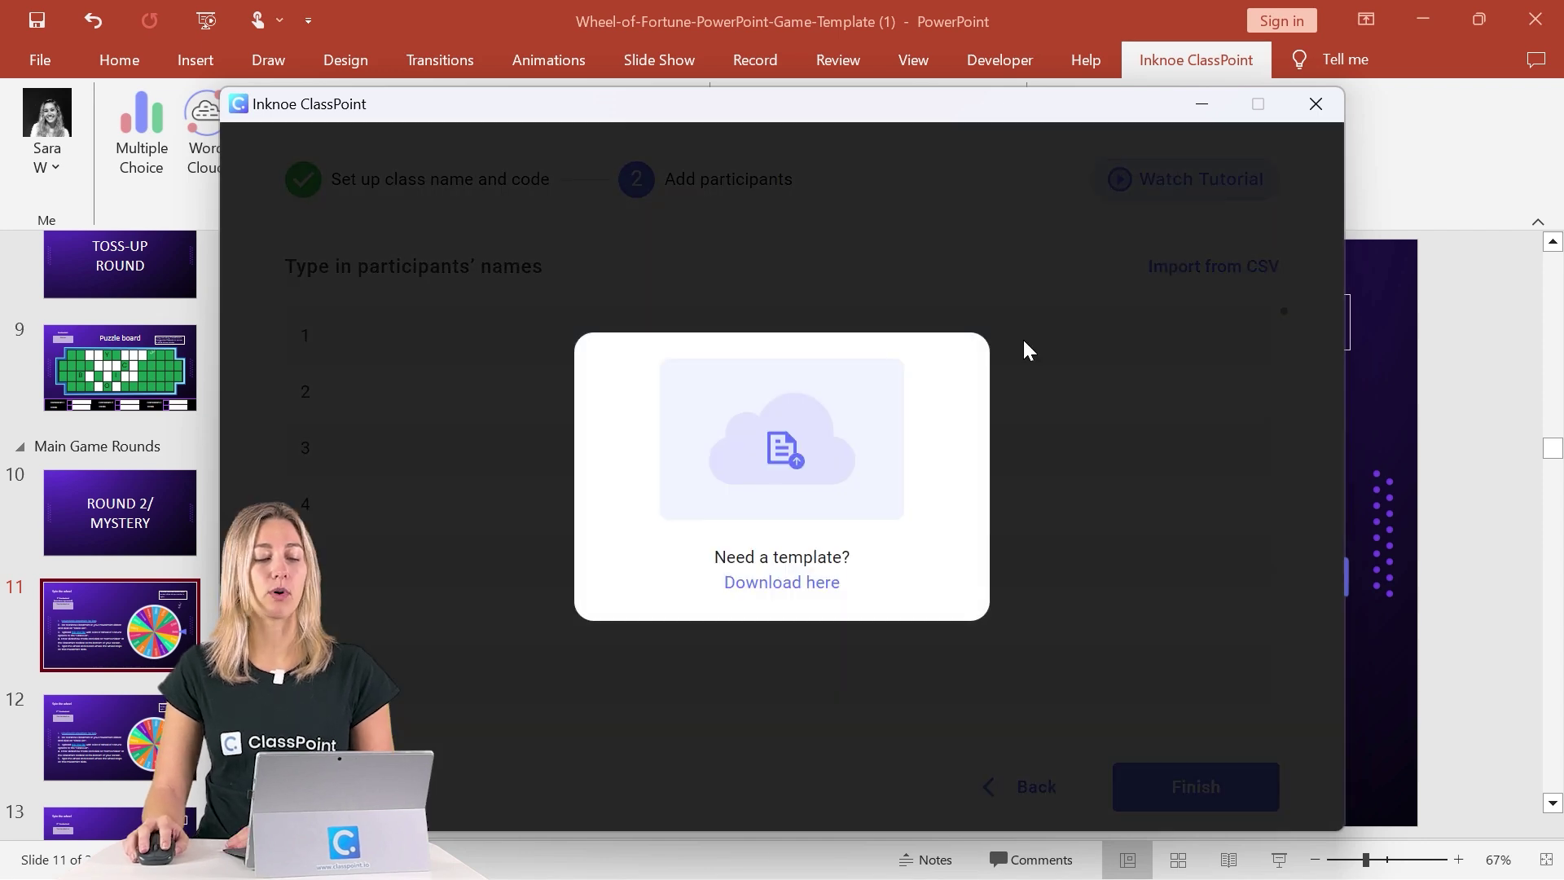
pyautogui.click(842, 463)
pyautogui.click(579, 353)
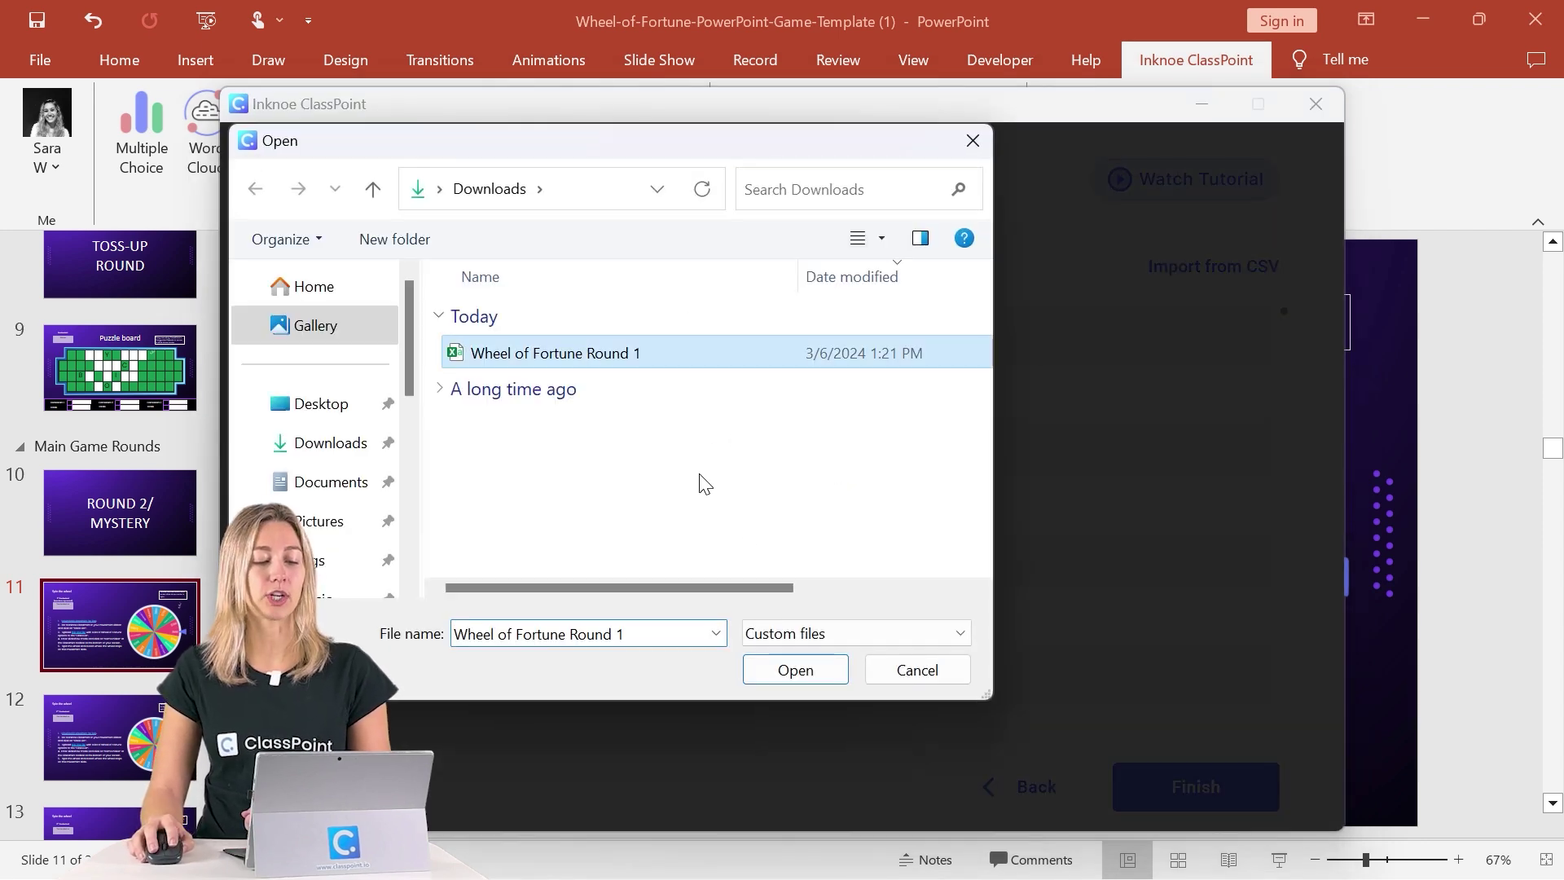
pyautogui.click(793, 673)
pyautogui.scroll(-5, 866, 510)
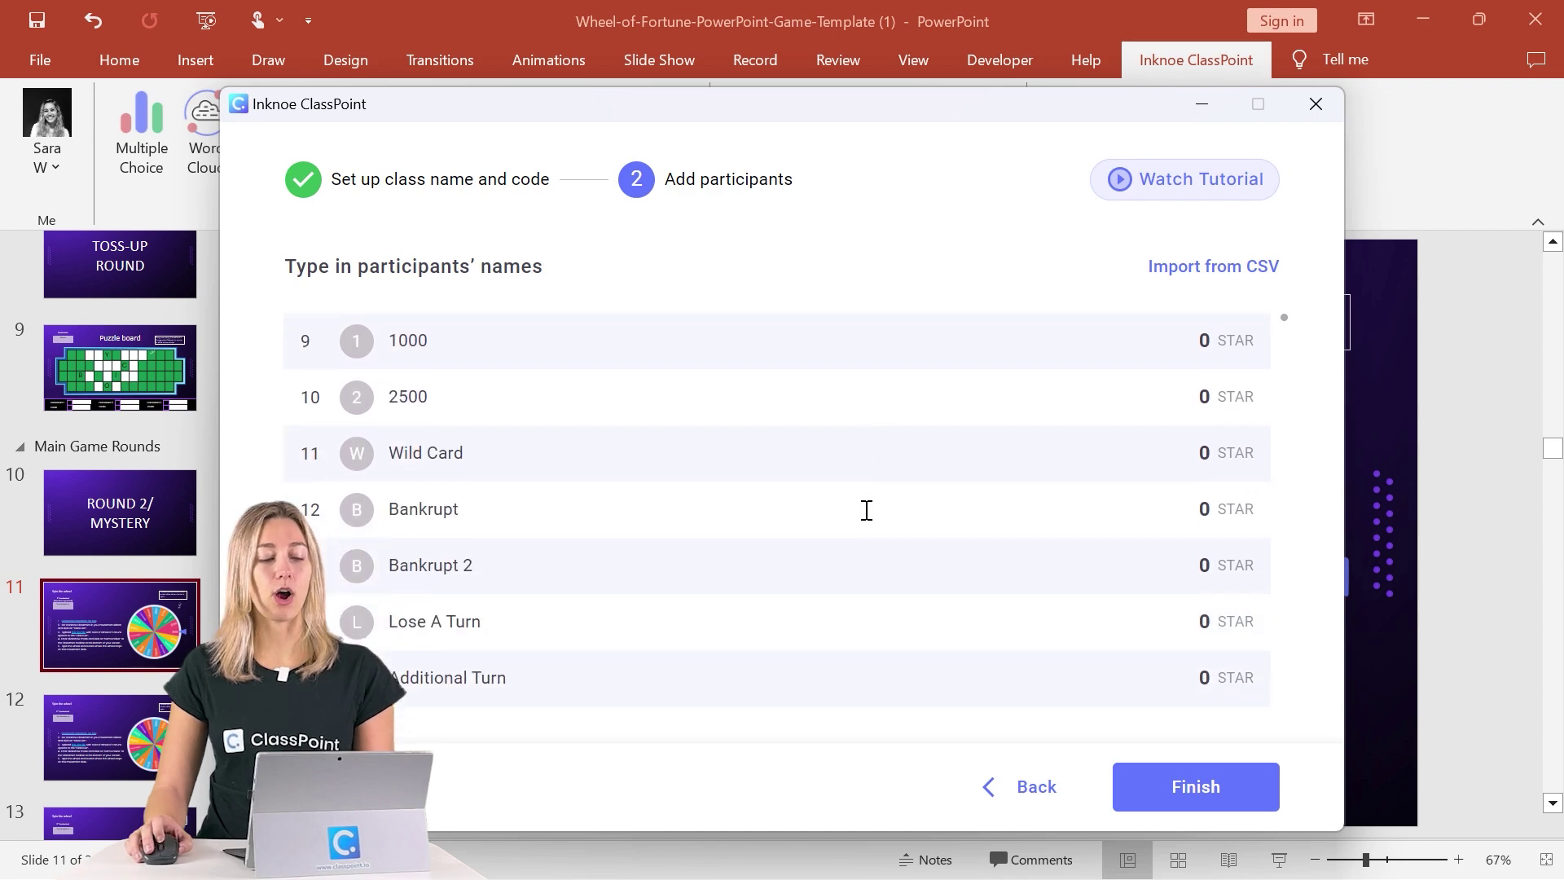
pyautogui.click(1205, 798)
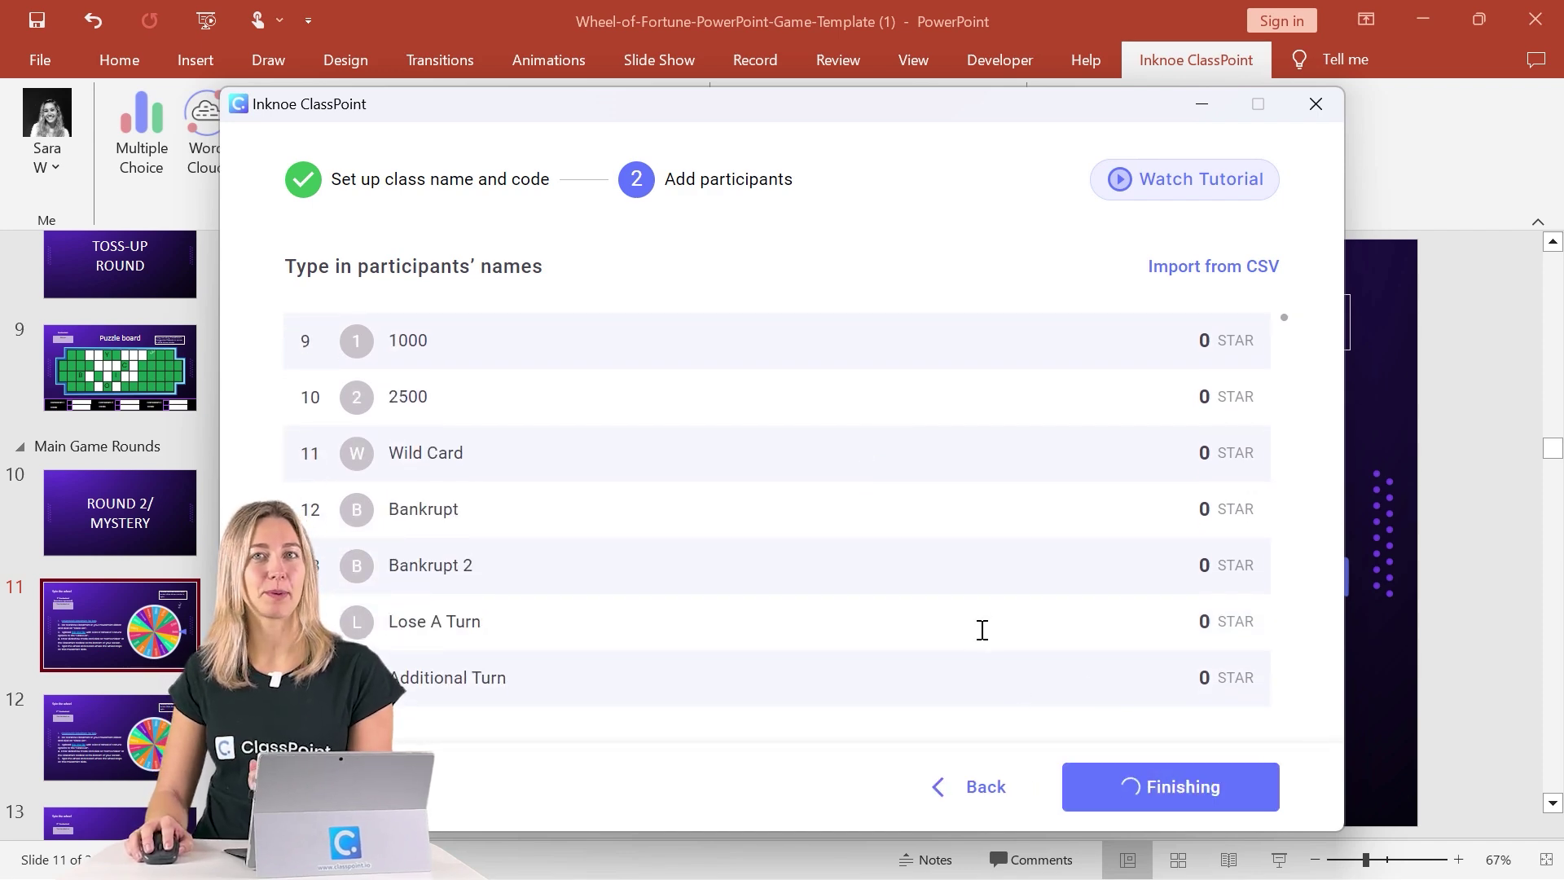
pyautogui.click(1315, 103)
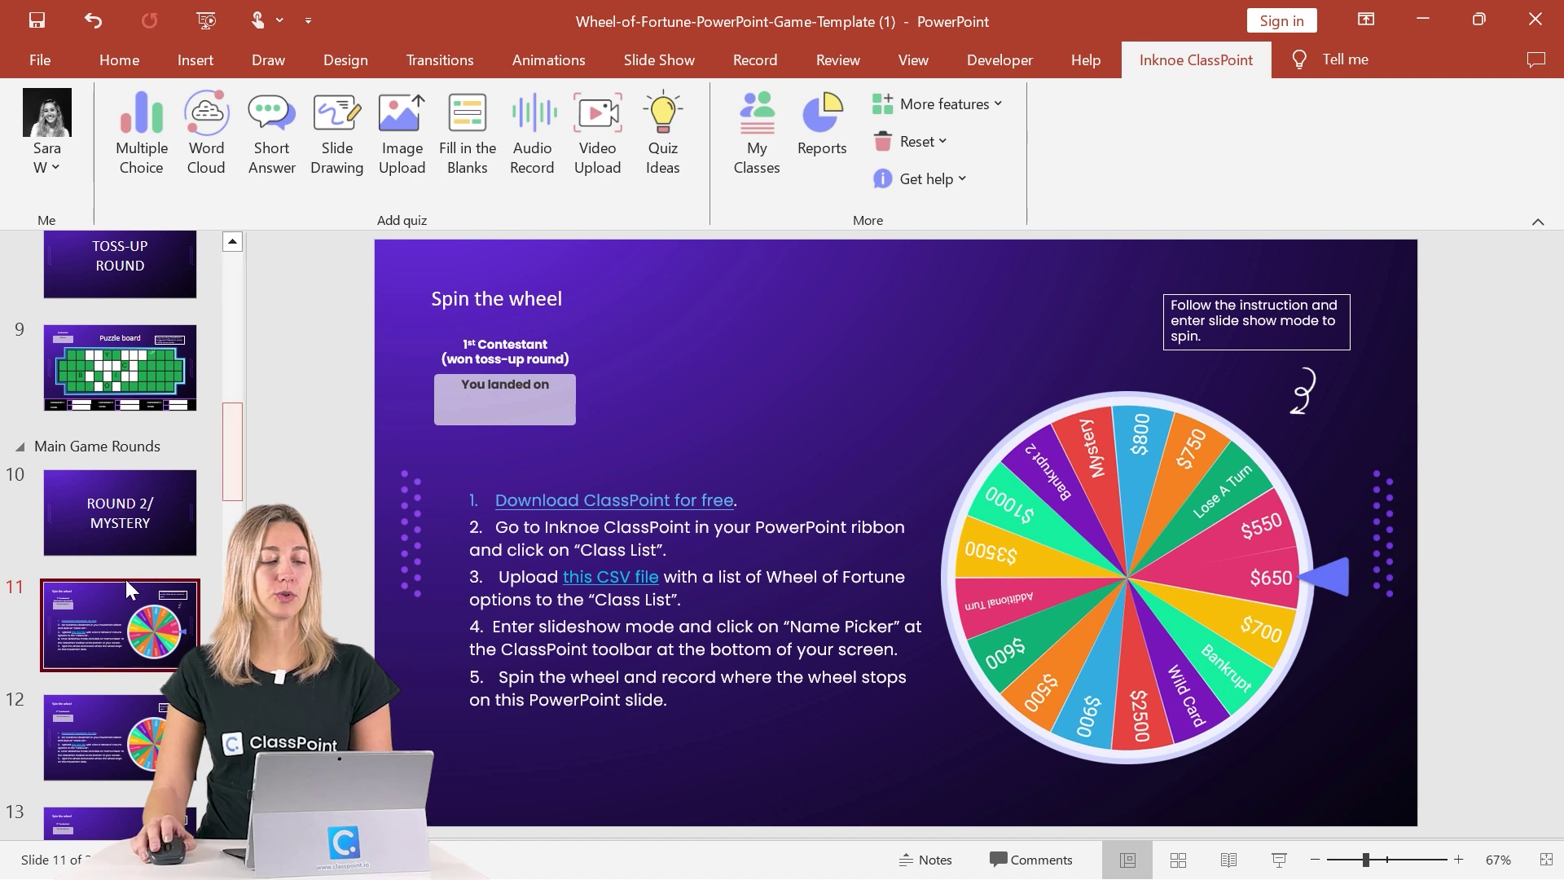
# Go to slide 14, 'Puzzle board', and test typing a letter in a green top-row cell, then remove it.
pyautogui.scroll(-1, 111, 608)
pyautogui.scroll(-3, 111, 608)
pyautogui.click(116, 644)
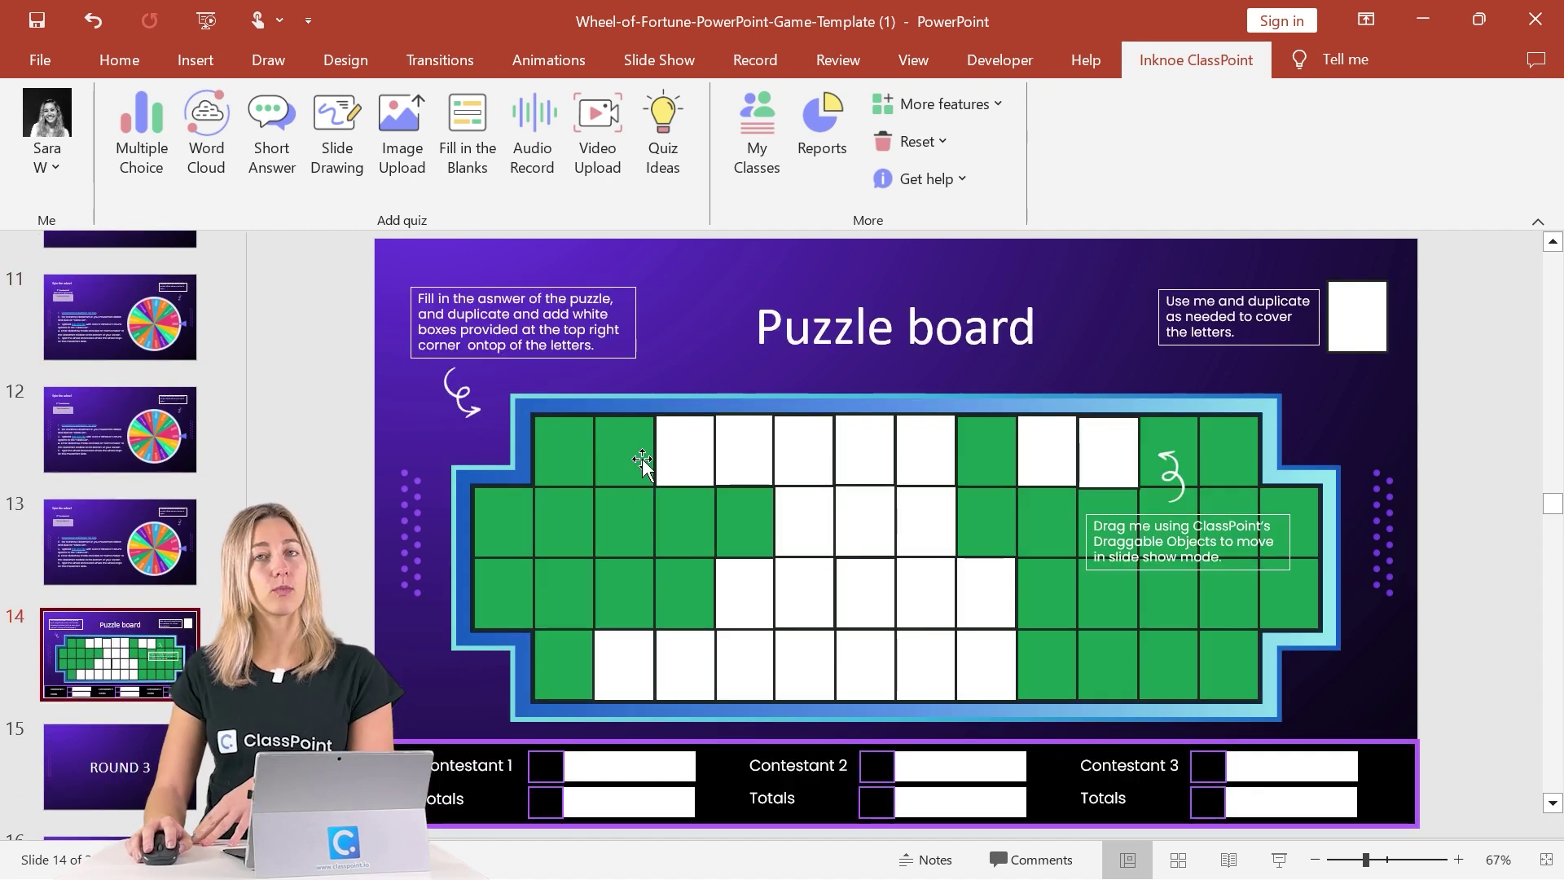
pyautogui.click(626, 424)
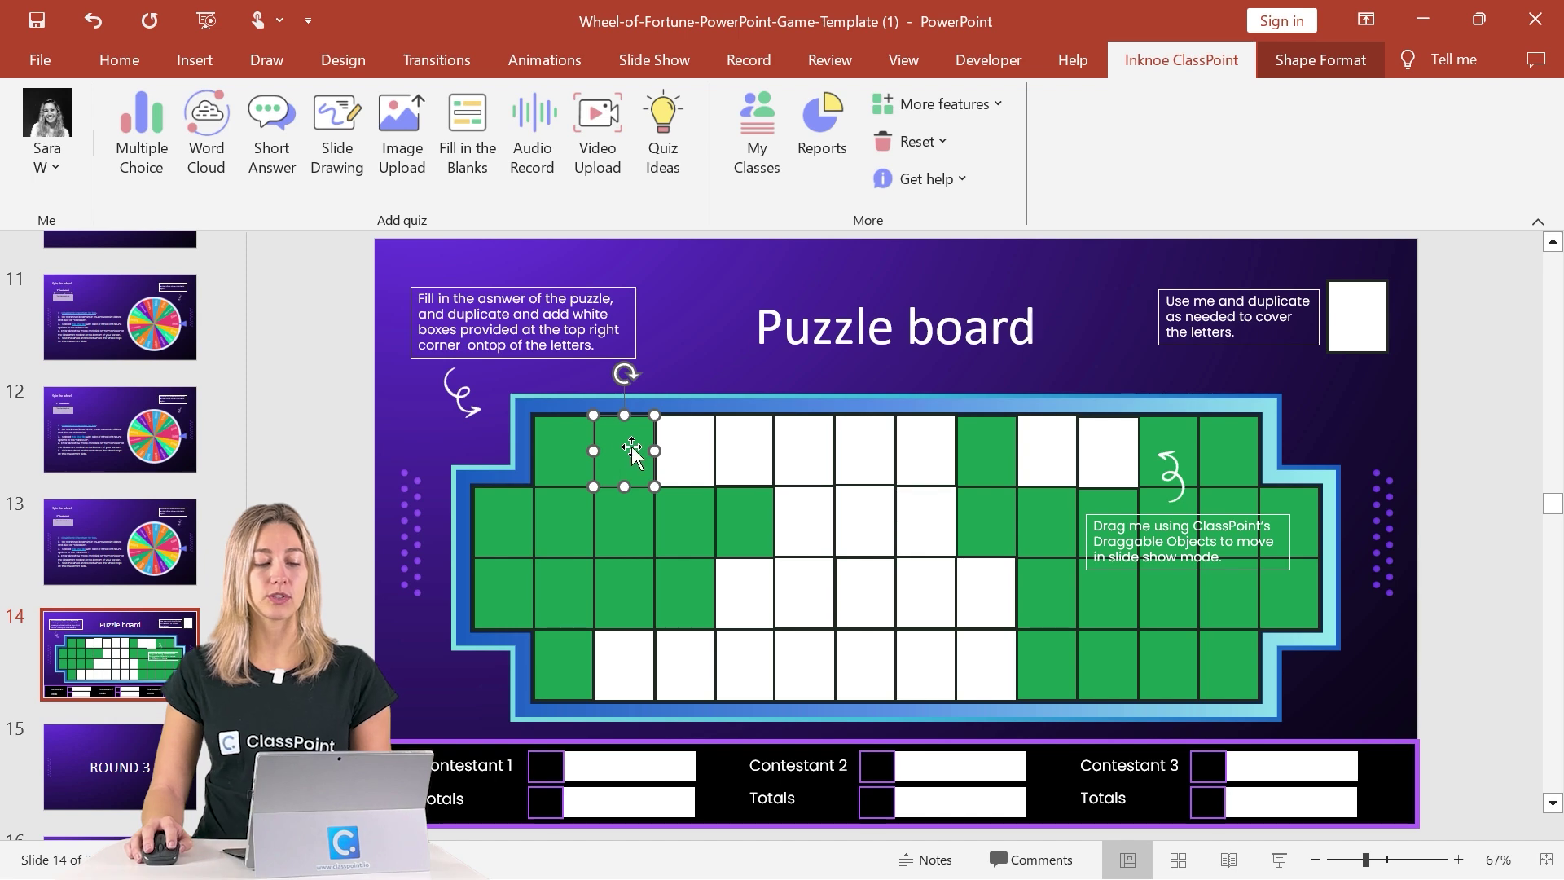
pyautogui.click(636, 448)
pyautogui.write('a')
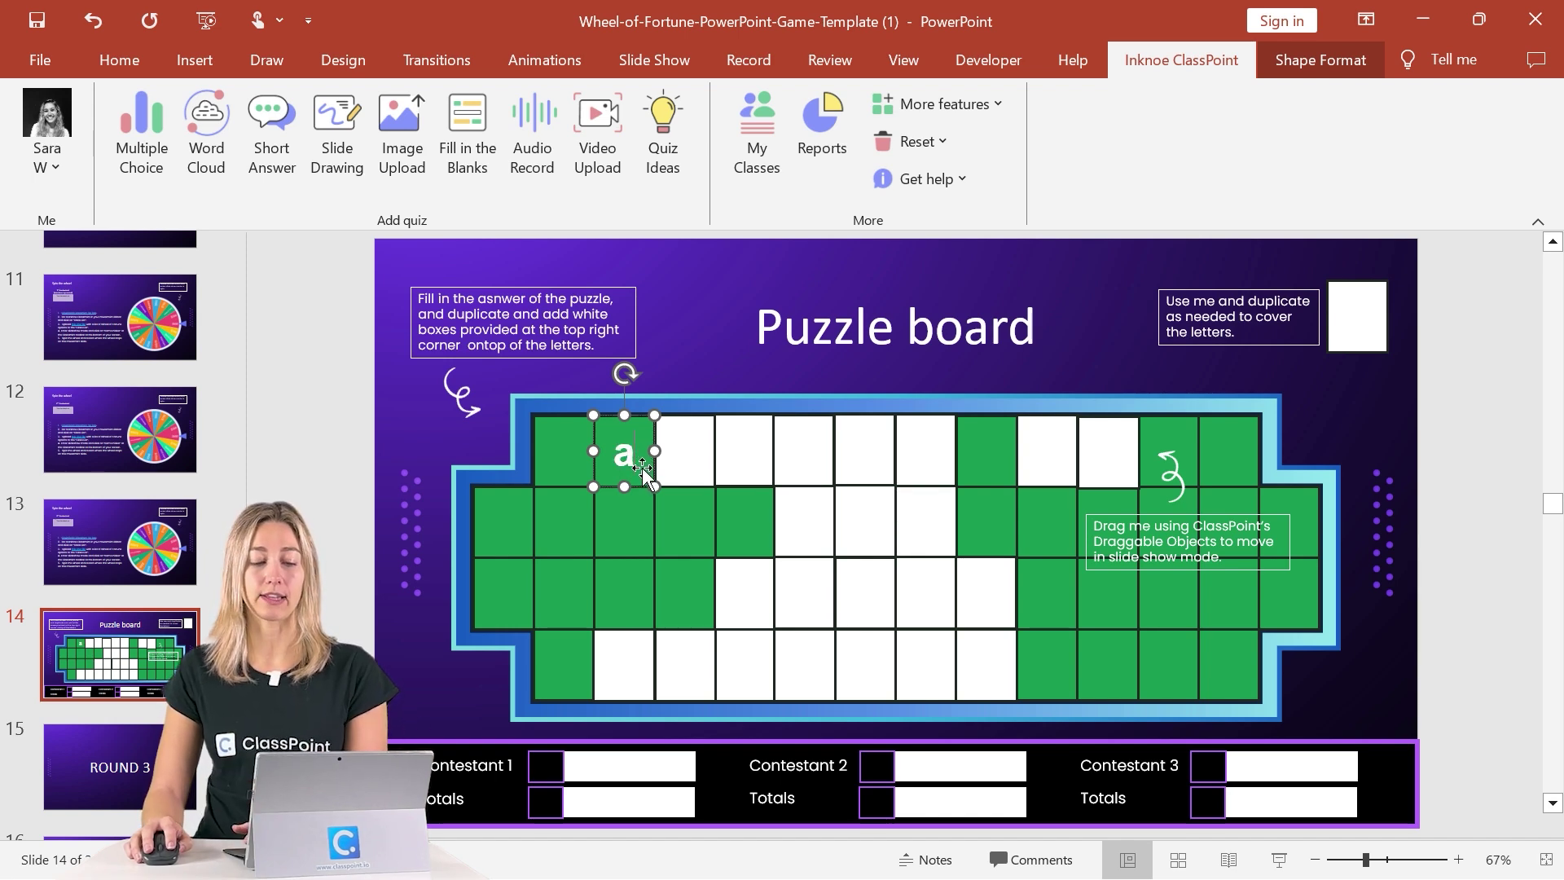
pyautogui.press('BackSpace')
# Duplicate the white cover box from the top-right corner onto a top-row grid cell.
pyautogui.click(1359, 330)
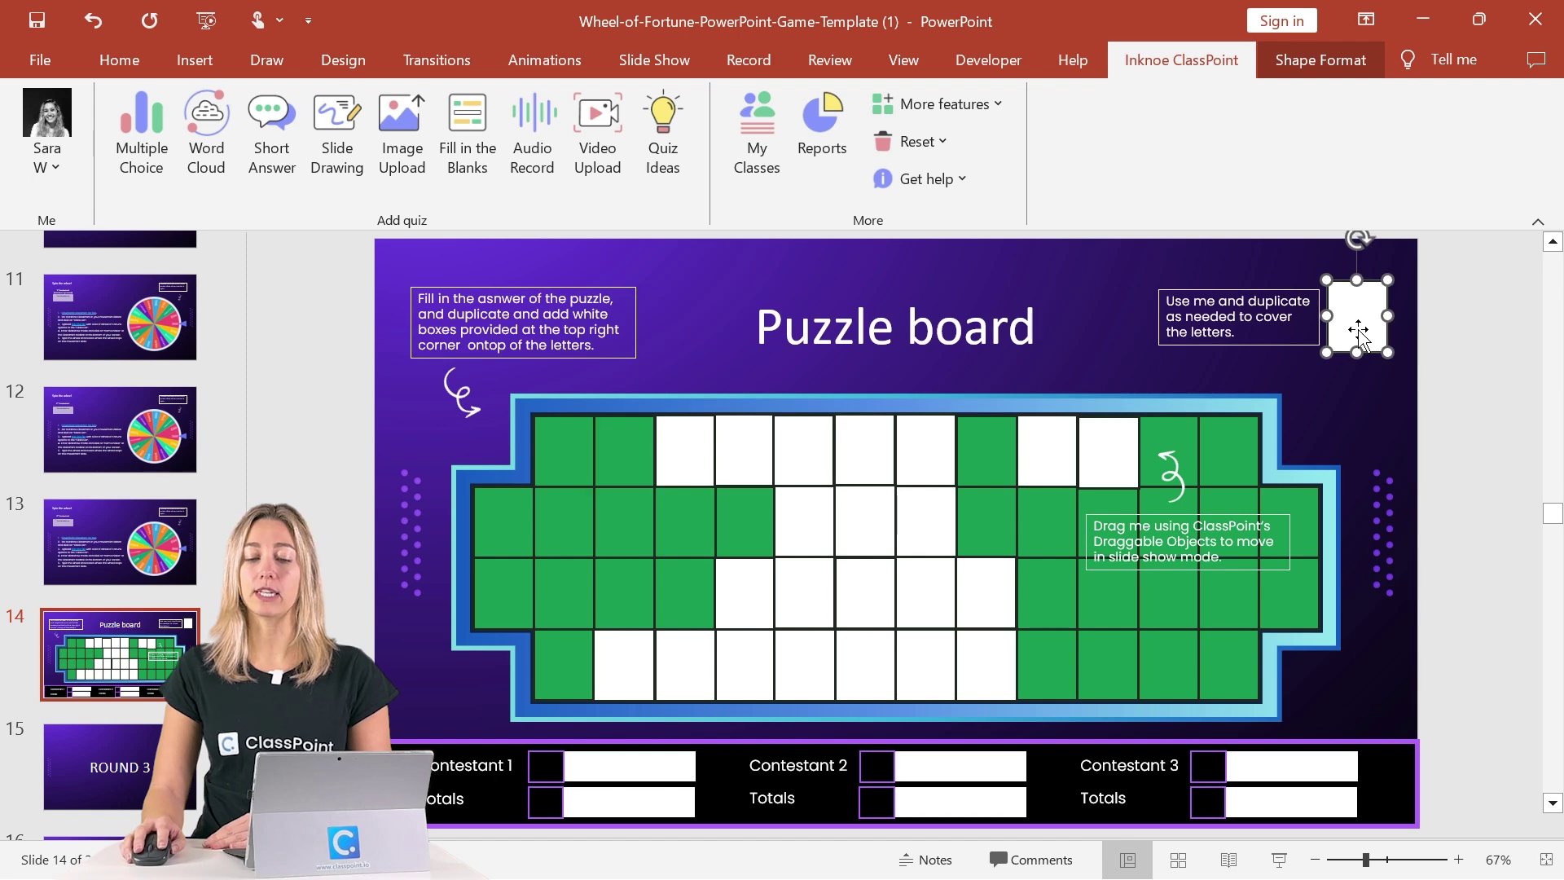
pyautogui.moveTo(1356, 330)
pyautogui.mouseDown()
pyautogui.moveTo(619, 467)
pyautogui.moveTo(1364, 318)
pyautogui.mouseUp()
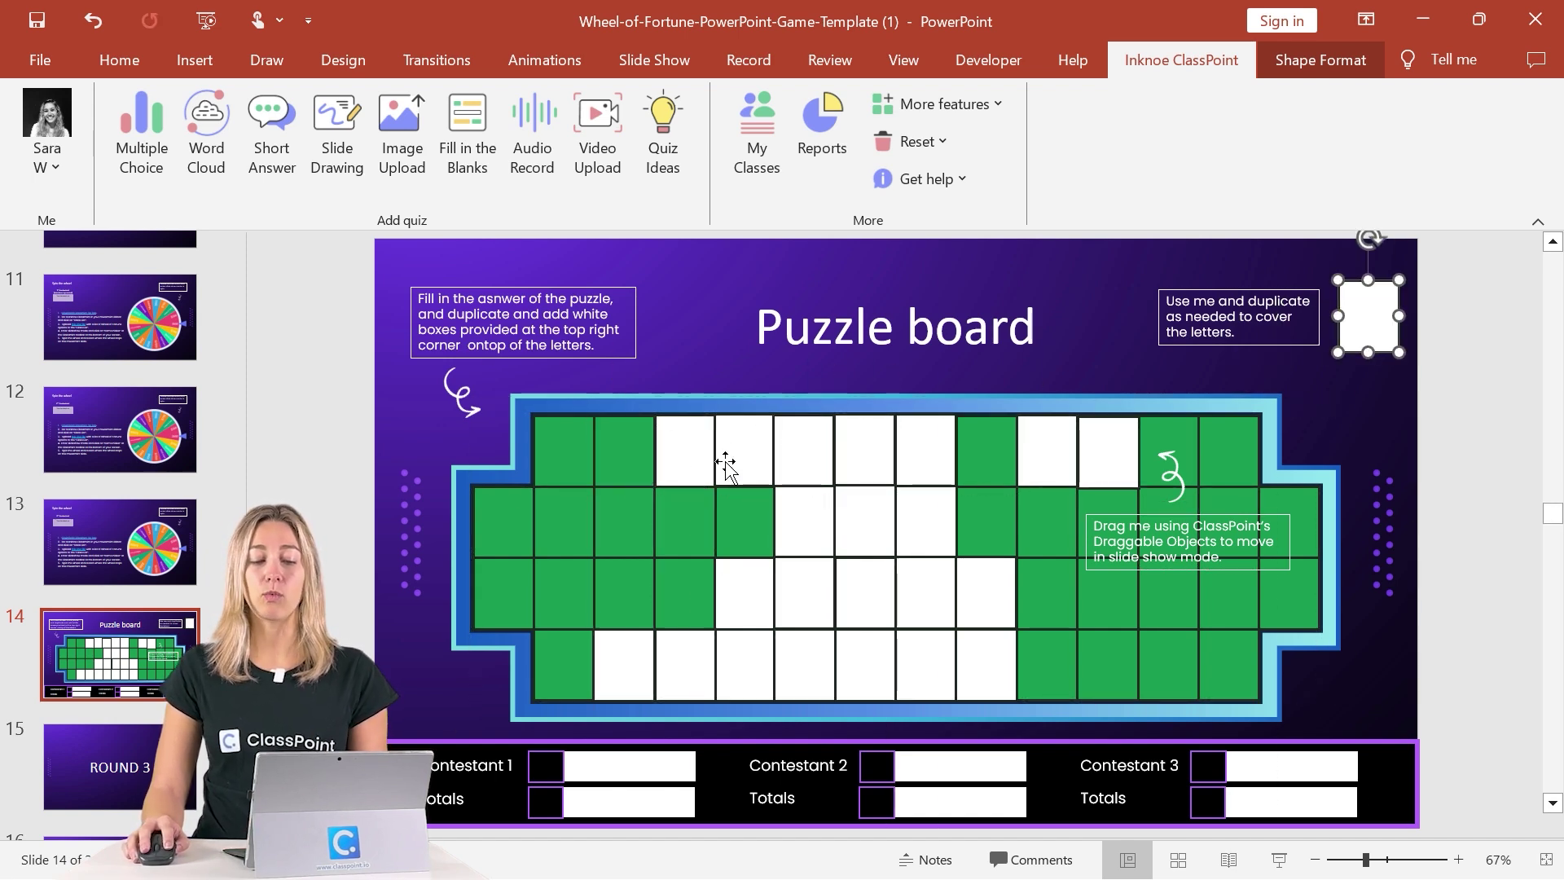
pyautogui.moveTo(716, 465)
pyautogui.mouseDown()
pyautogui.moveTo(797, 368)
pyautogui.moveTo(692, 444)
pyautogui.moveTo(695, 464)
pyautogui.mouseUp()
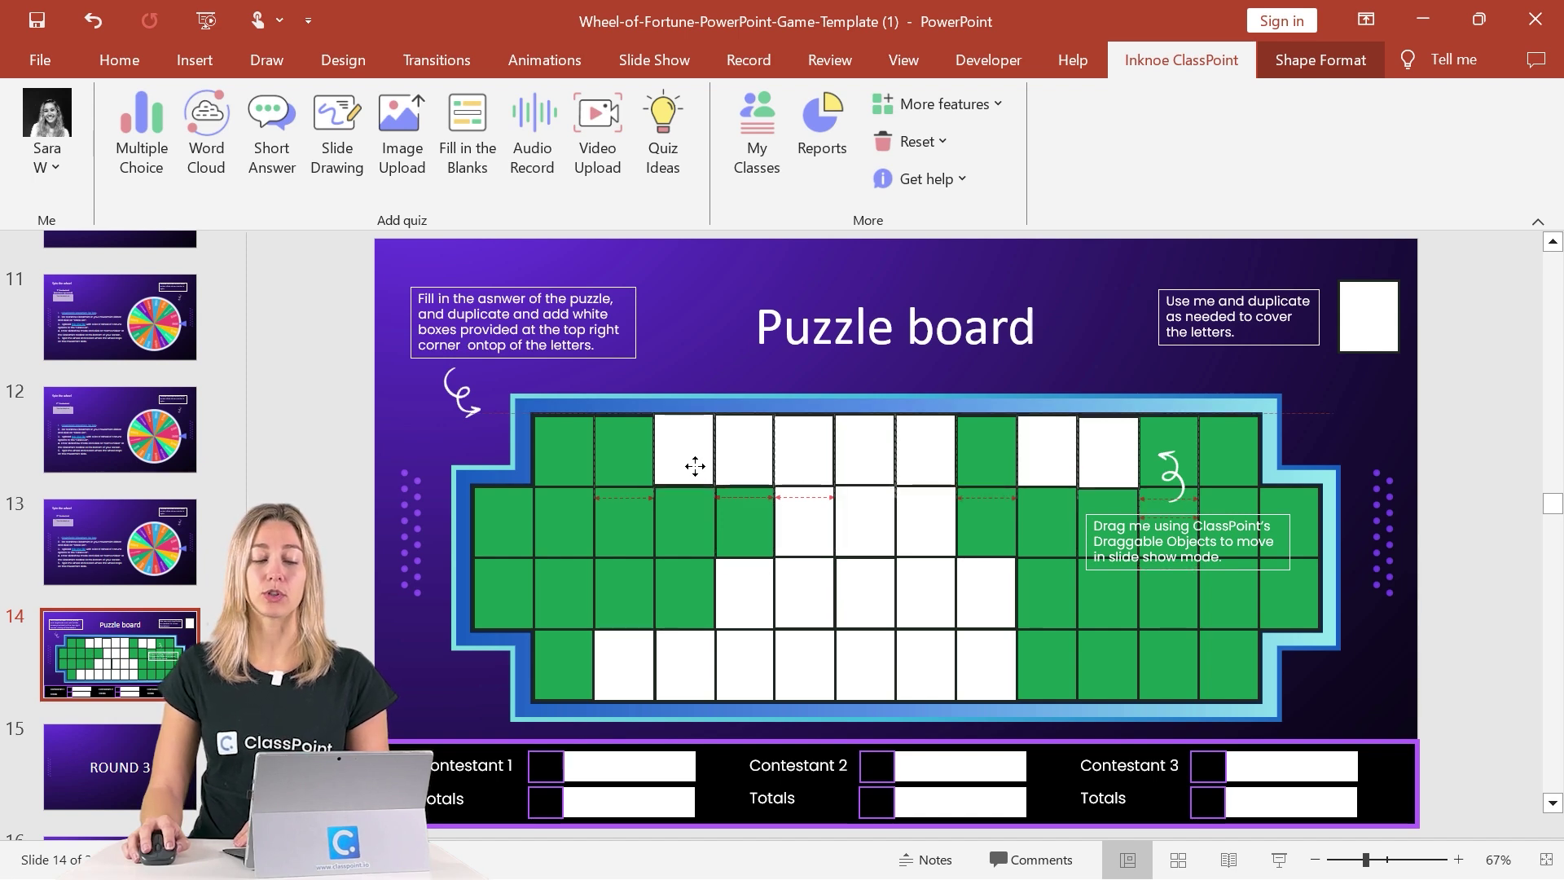
pyautogui.moveTo(695, 466); pyautogui.dragTo(694, 471)
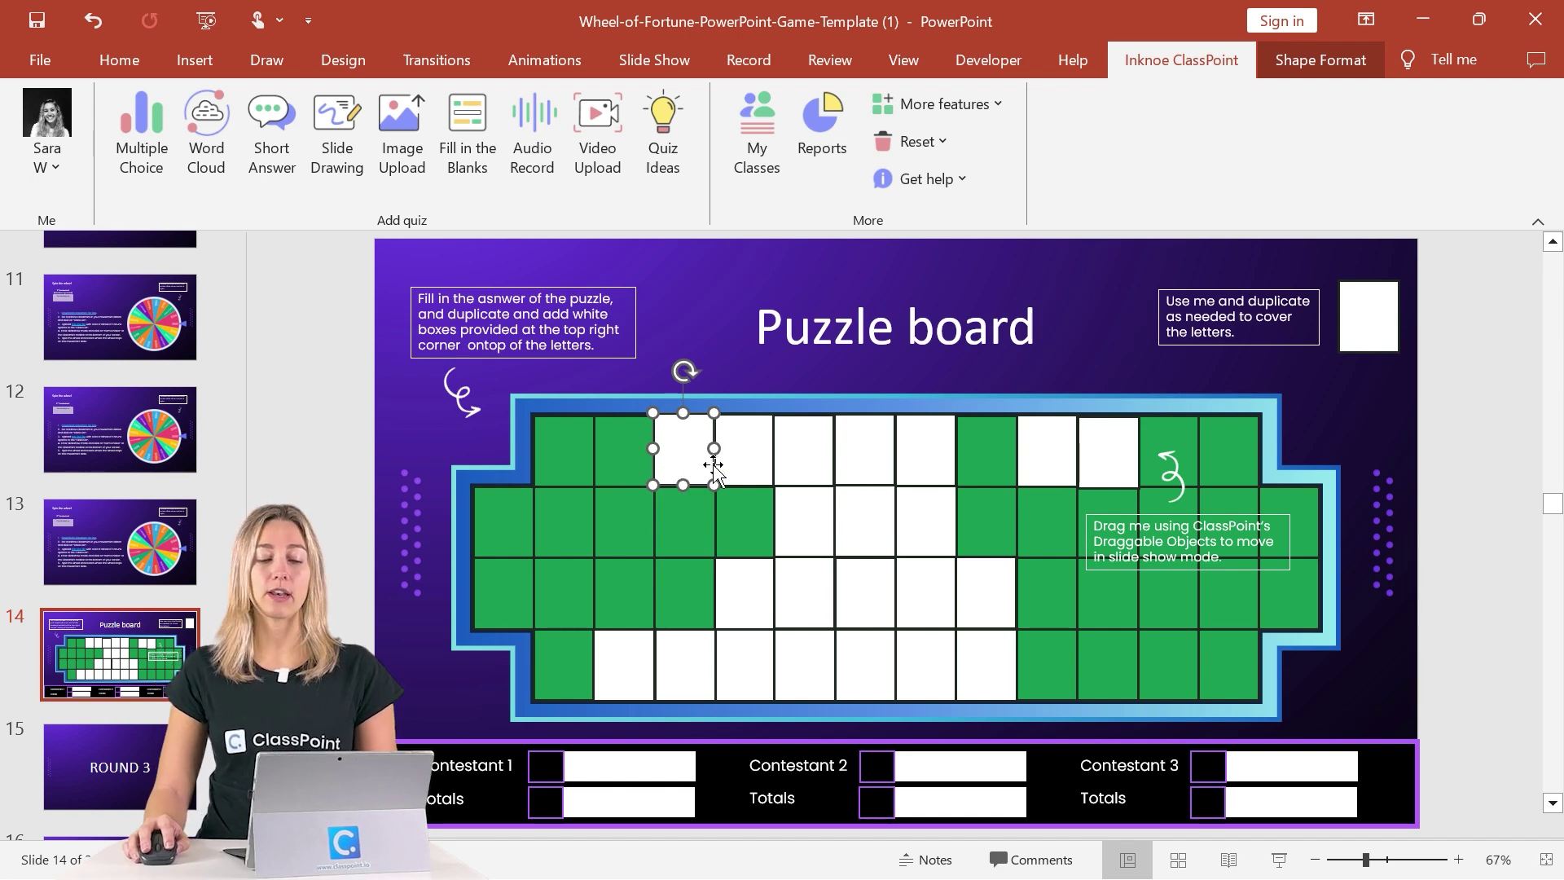
# Open ClassPoint's Draggable Objects settings, confirming 22 draggable objects, then return to slide 11.
pyautogui.click(934, 107)
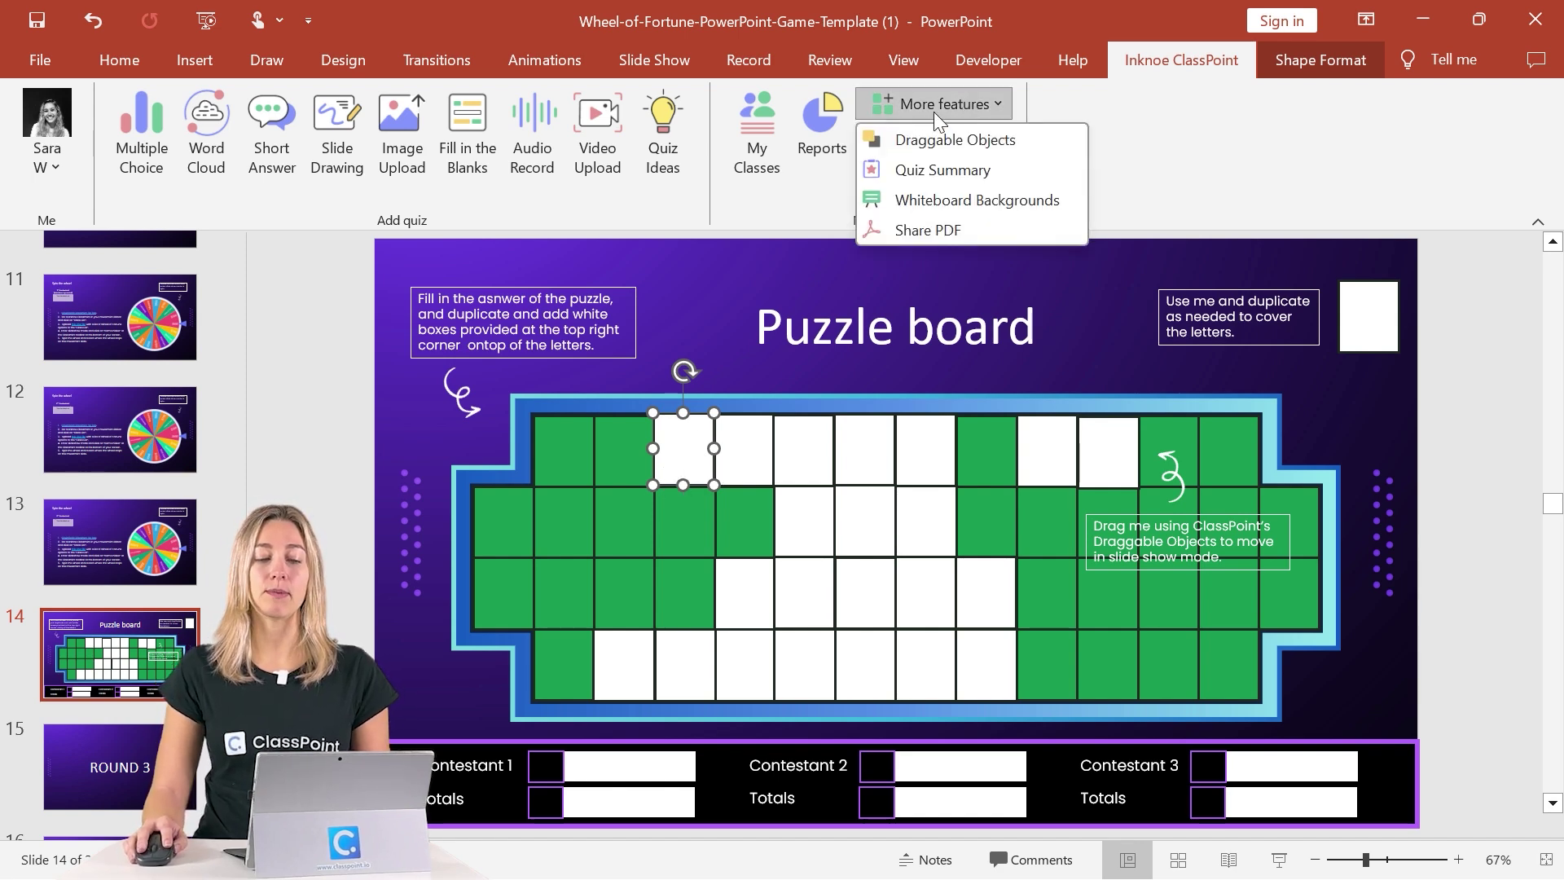
pyautogui.click(932, 137)
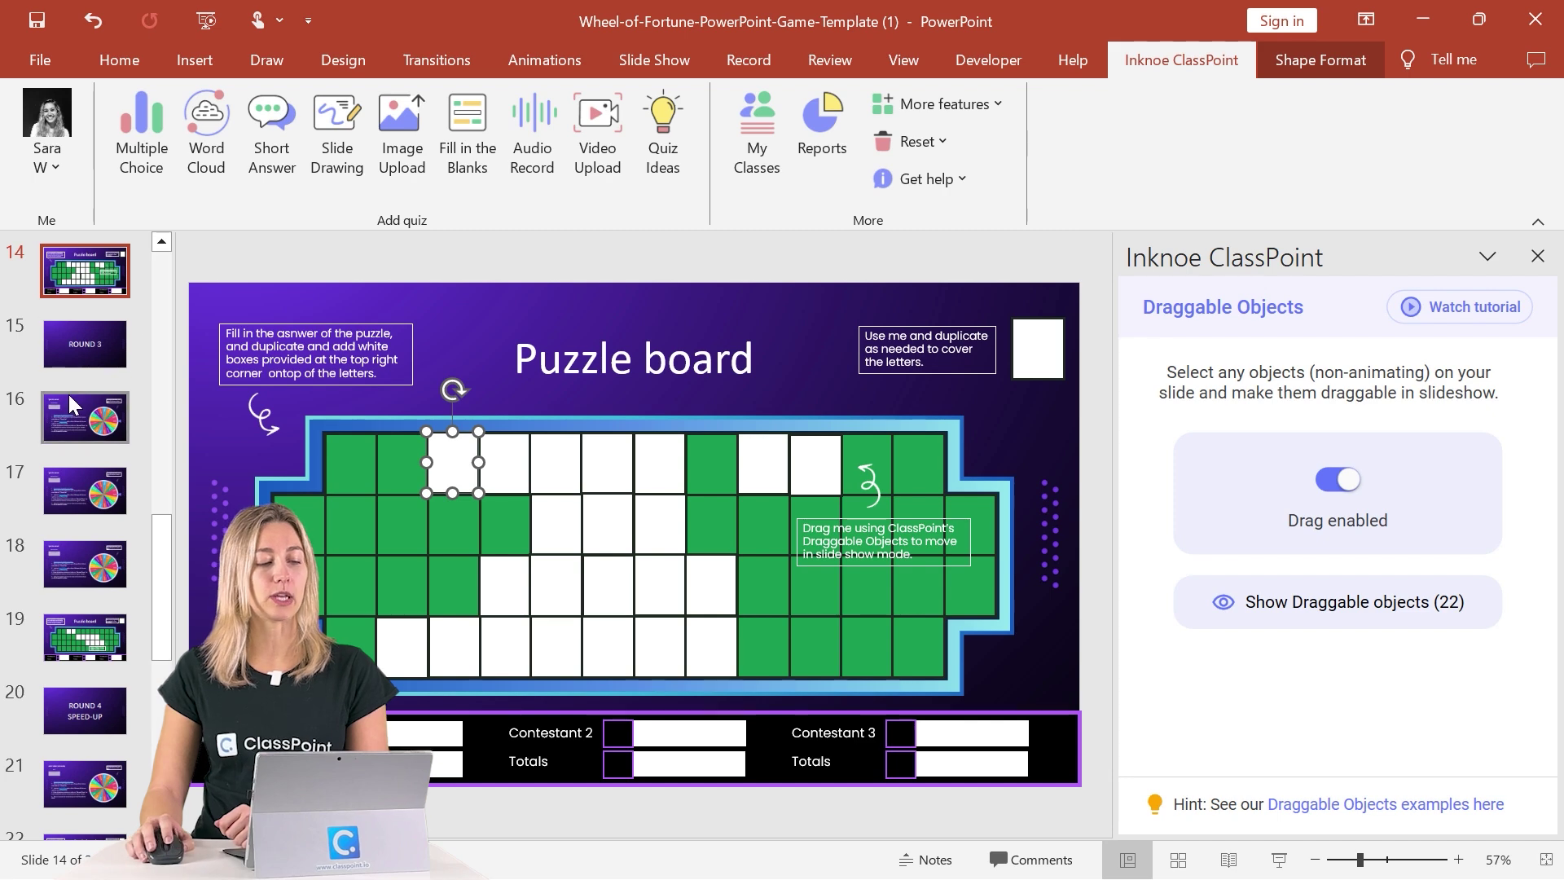
pyautogui.click(90, 273)
pyautogui.scroll(3, 91, 275)
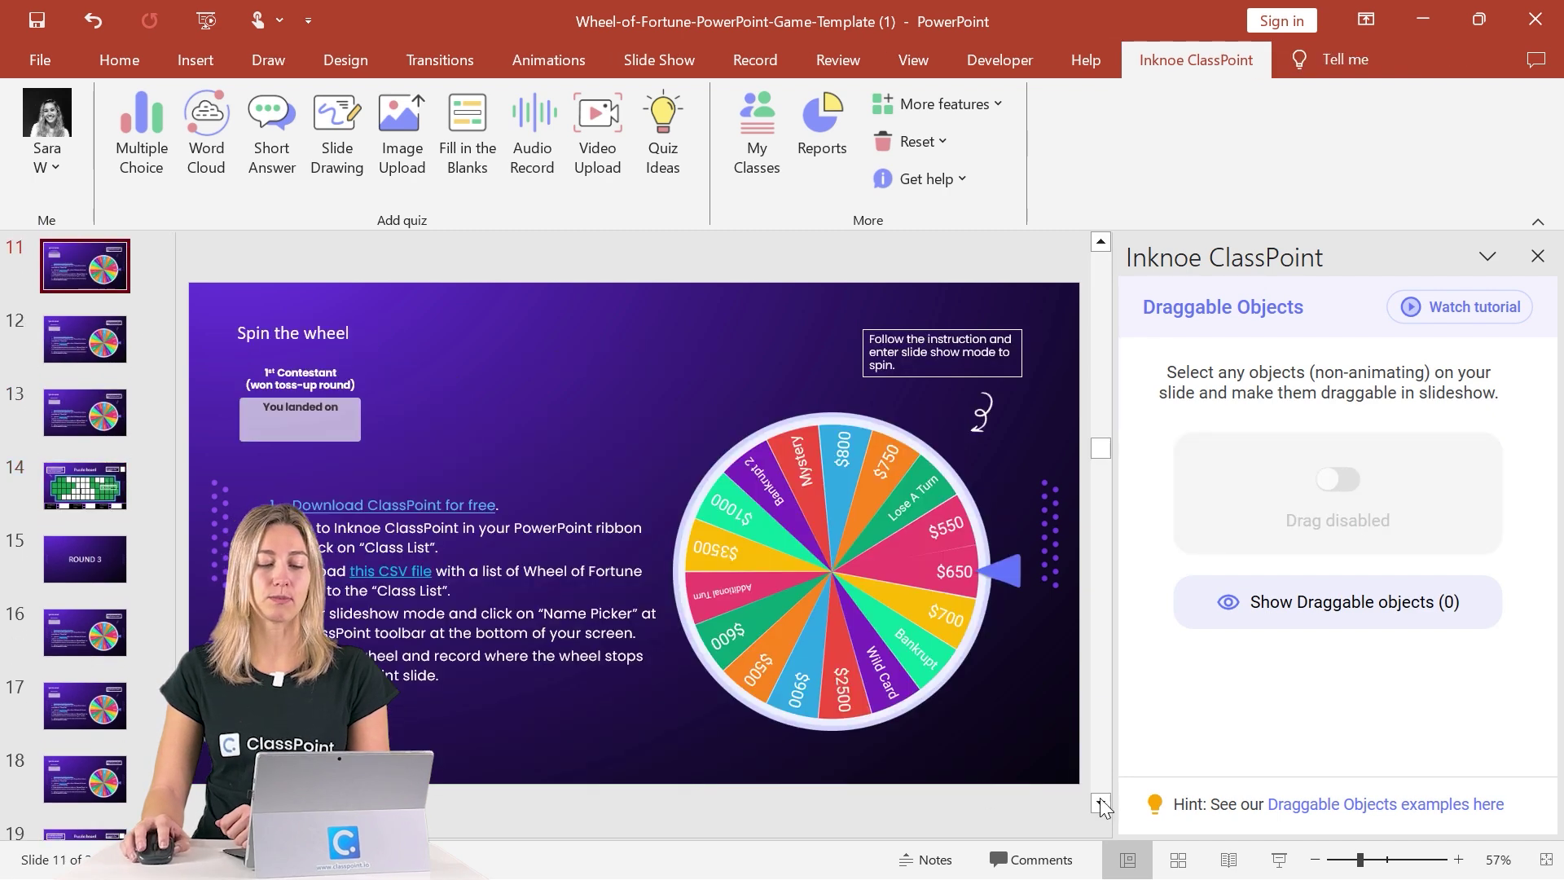
# Start the slide show from slide 11 and switch the active ClassPoint class to Wheel Of Fortune.
pyautogui.click(1281, 859)
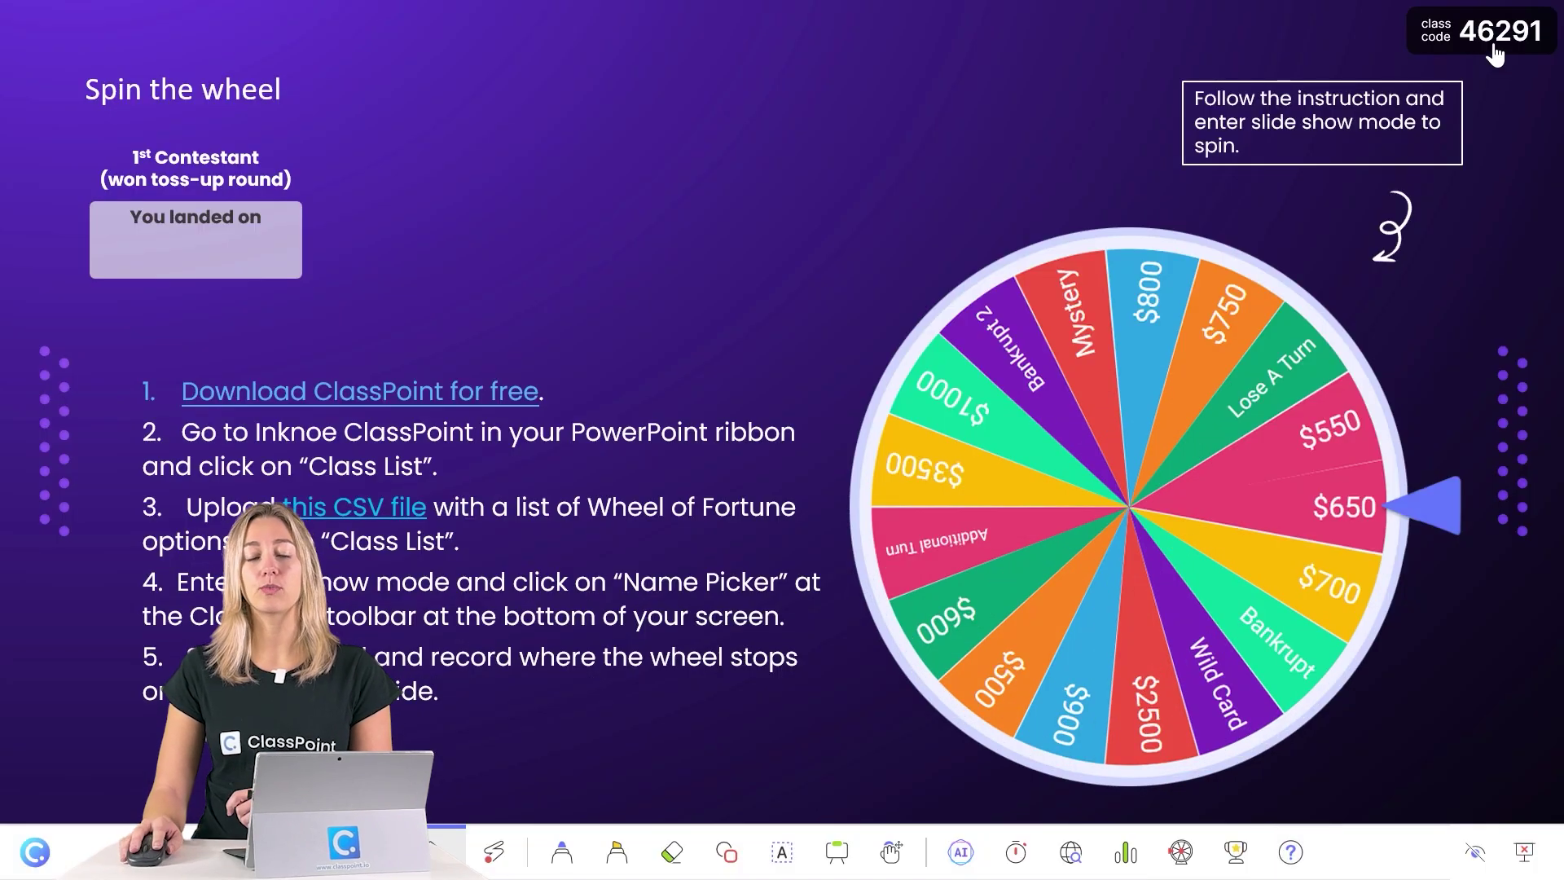
pyautogui.click(1495, 54)
pyautogui.click(825, 799)
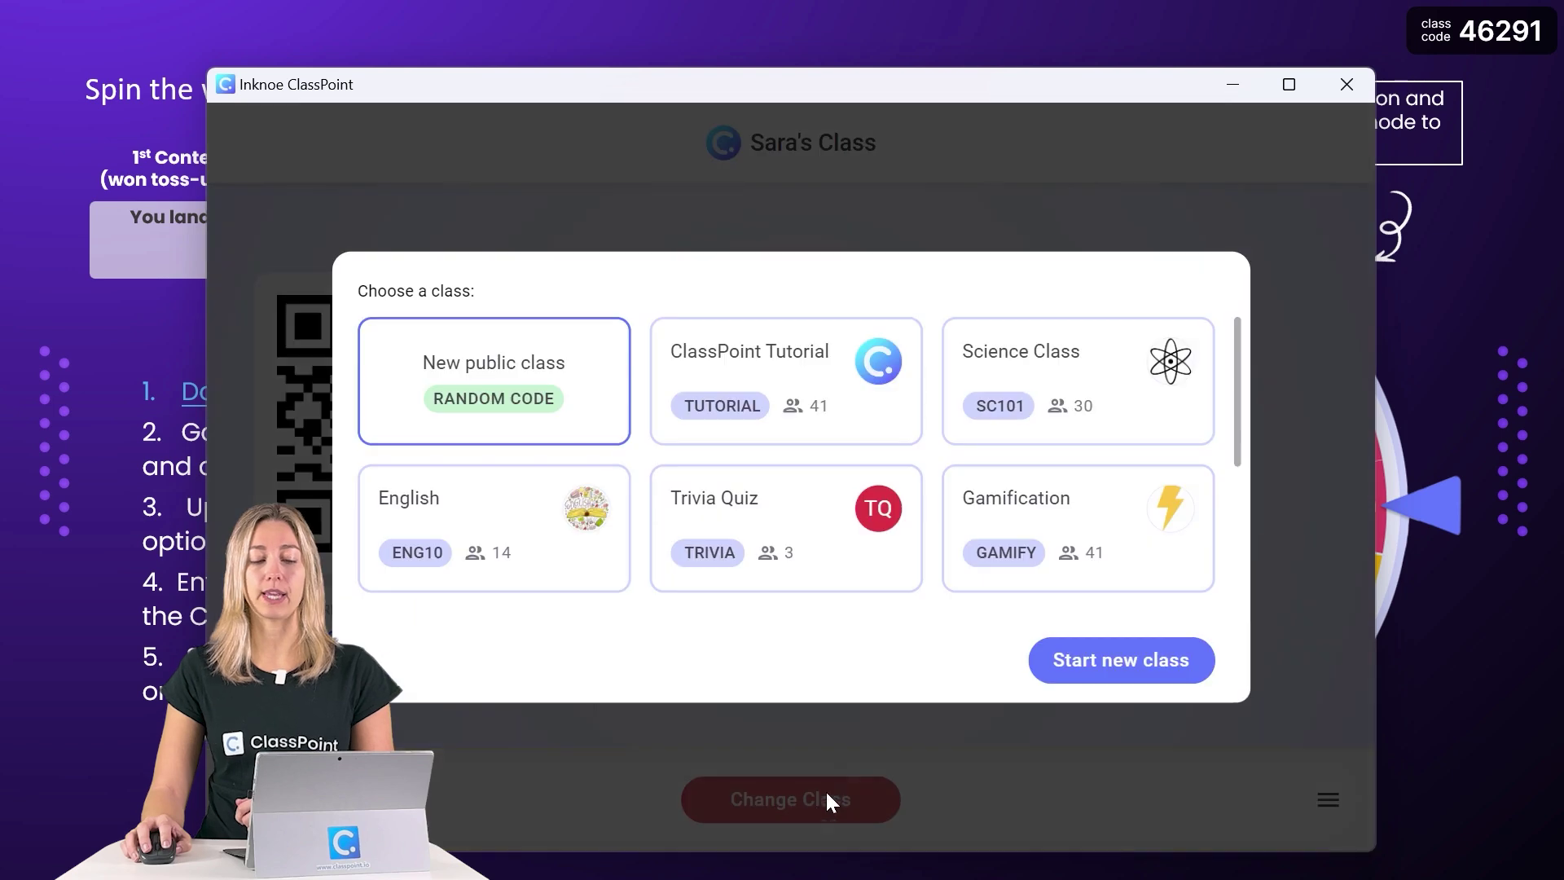
pyautogui.scroll(-3, 995, 574)
pyautogui.click(827, 576)
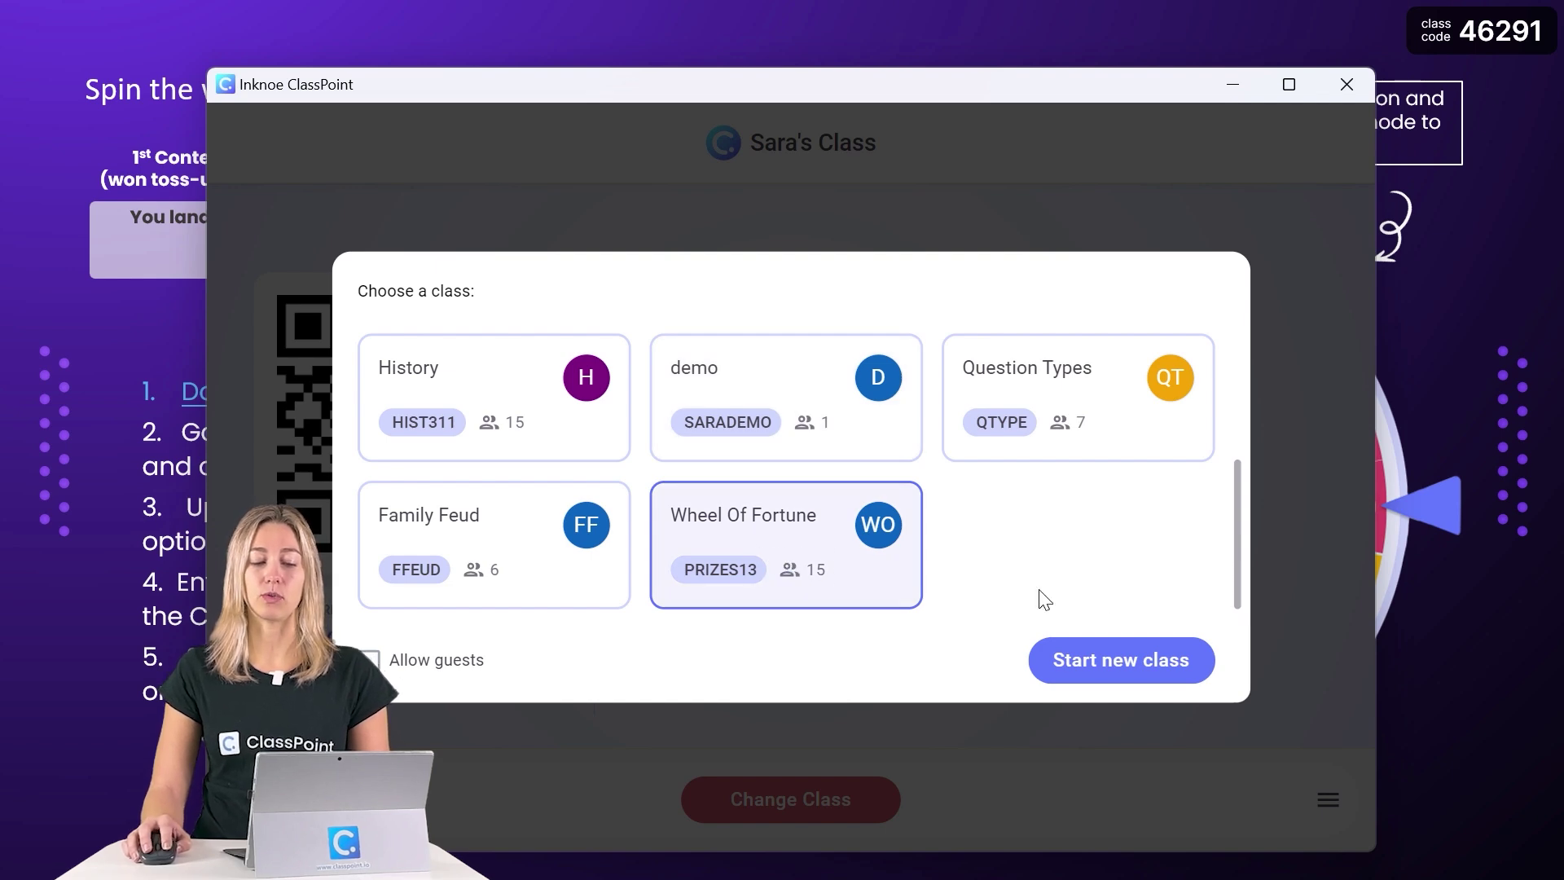
pyautogui.click(1127, 661)
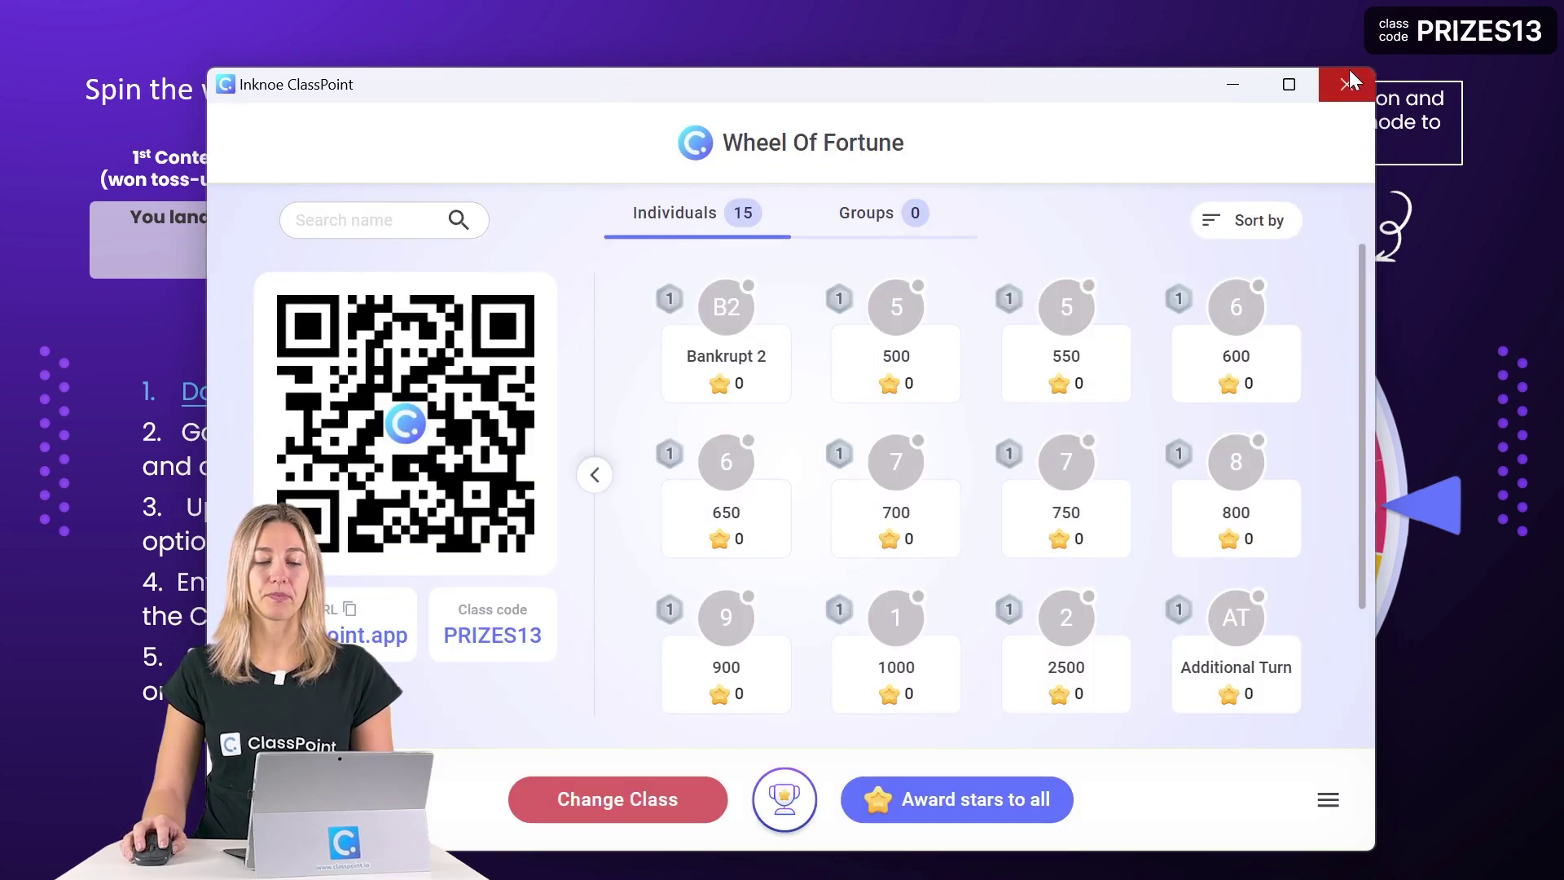
pyautogui.click(1347, 84)
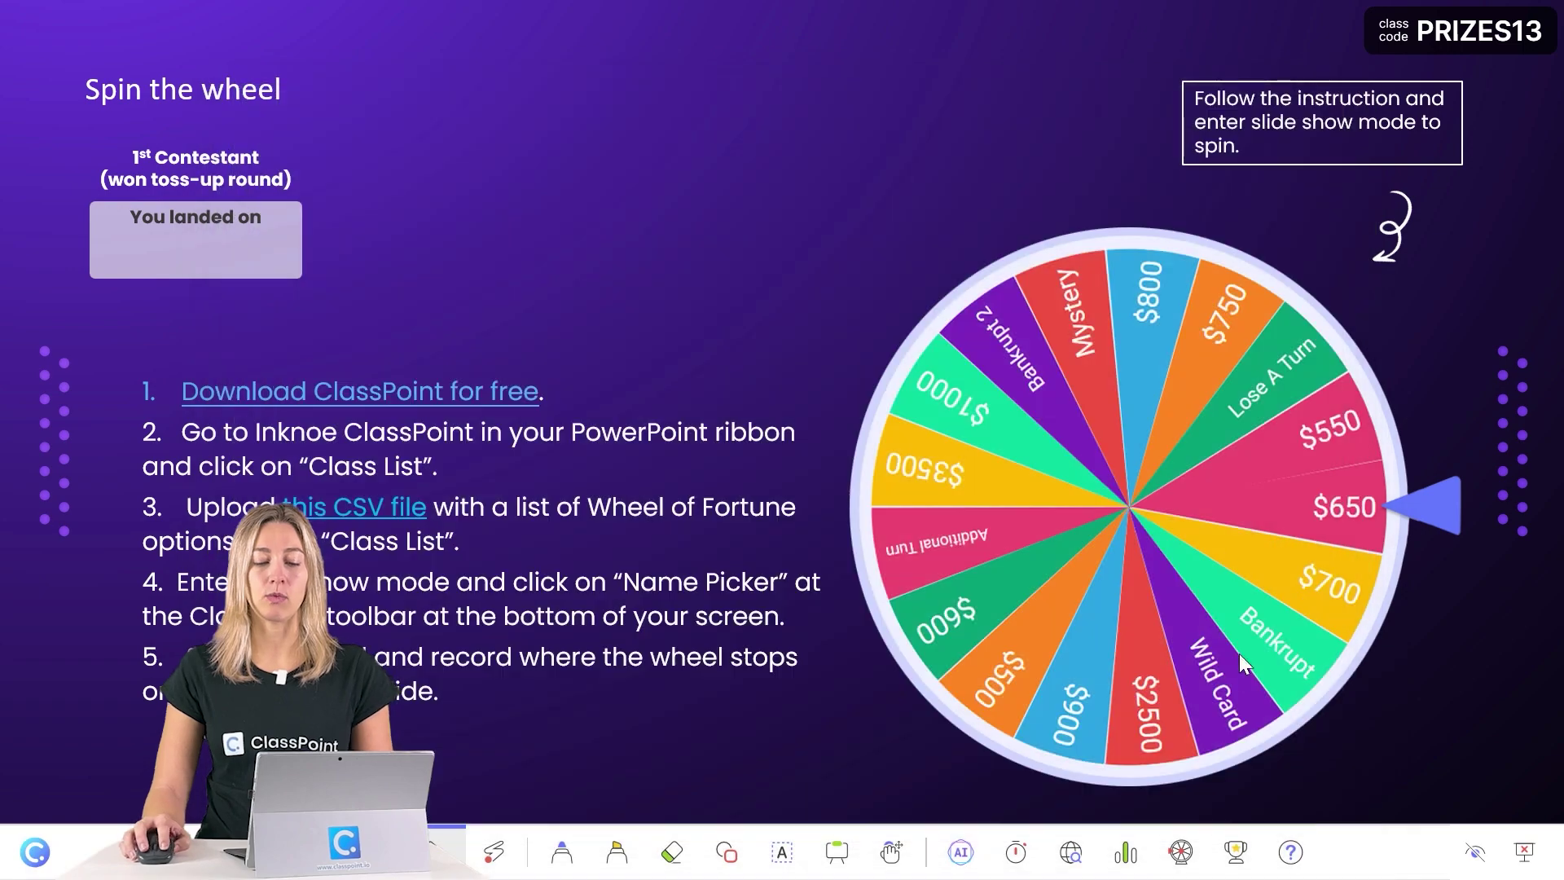
# Spin the Name Picker prize wheel so it lands on 900, then close the picker.
pyautogui.click(1181, 853)
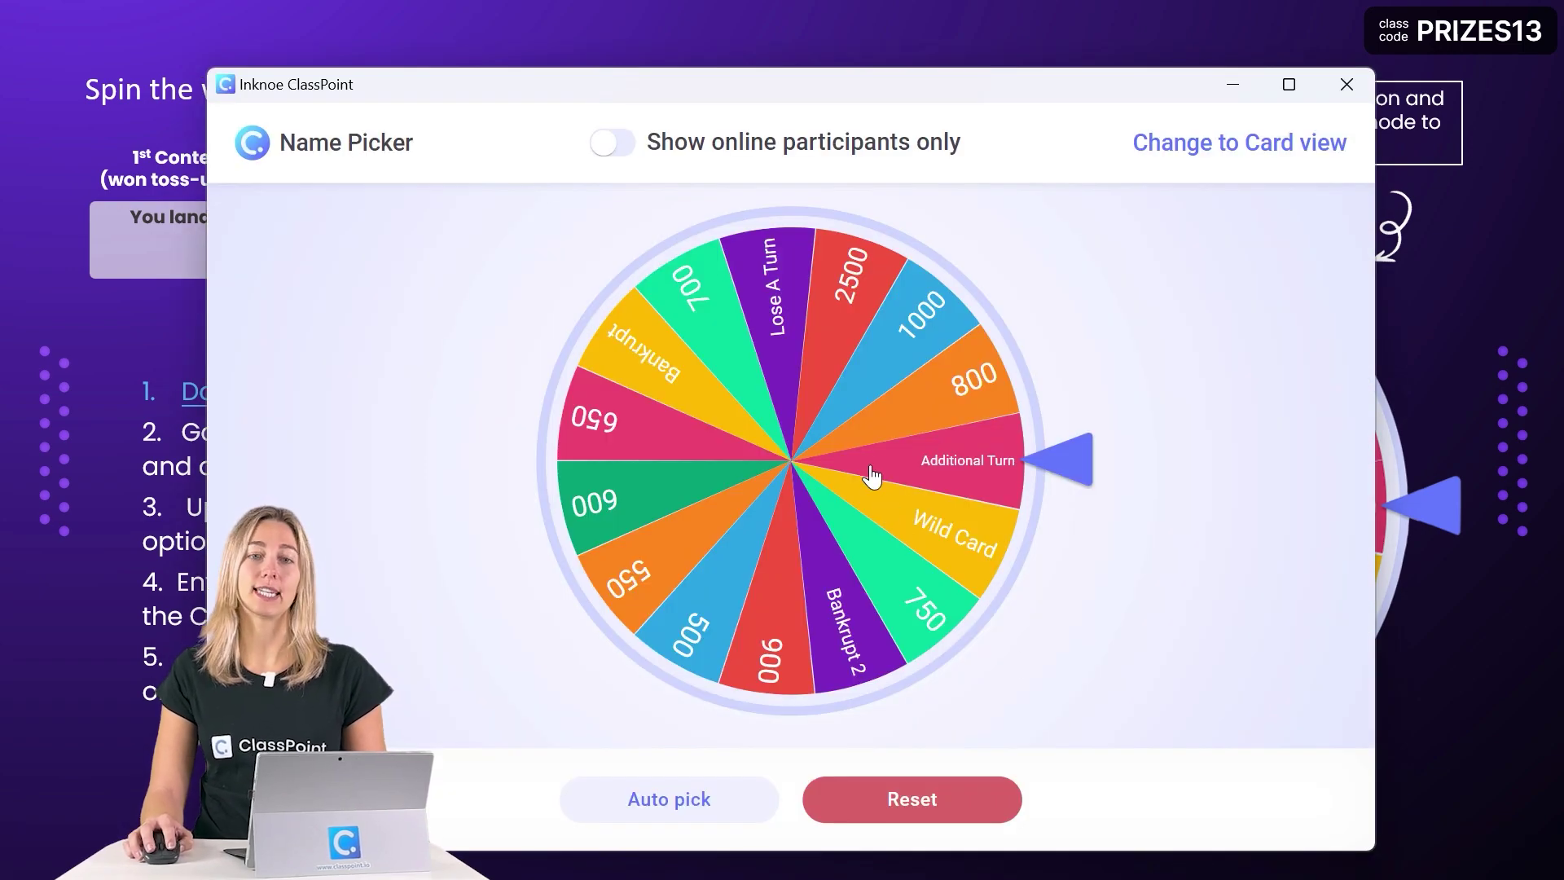
pyautogui.click(846, 471)
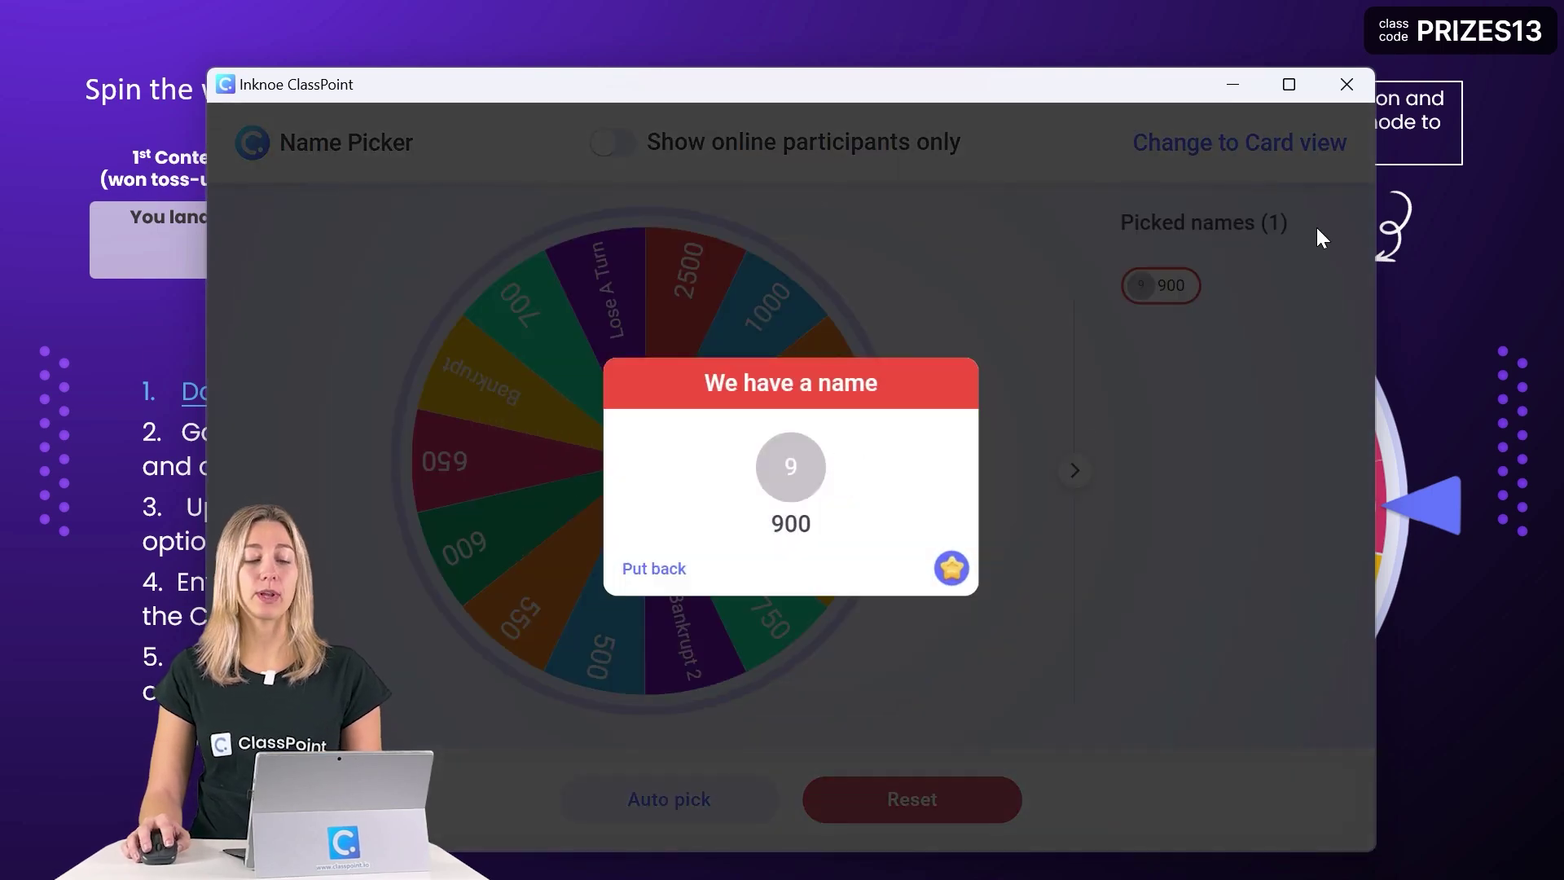
pyautogui.press('Escape')
pyautogui.click(782, 855)
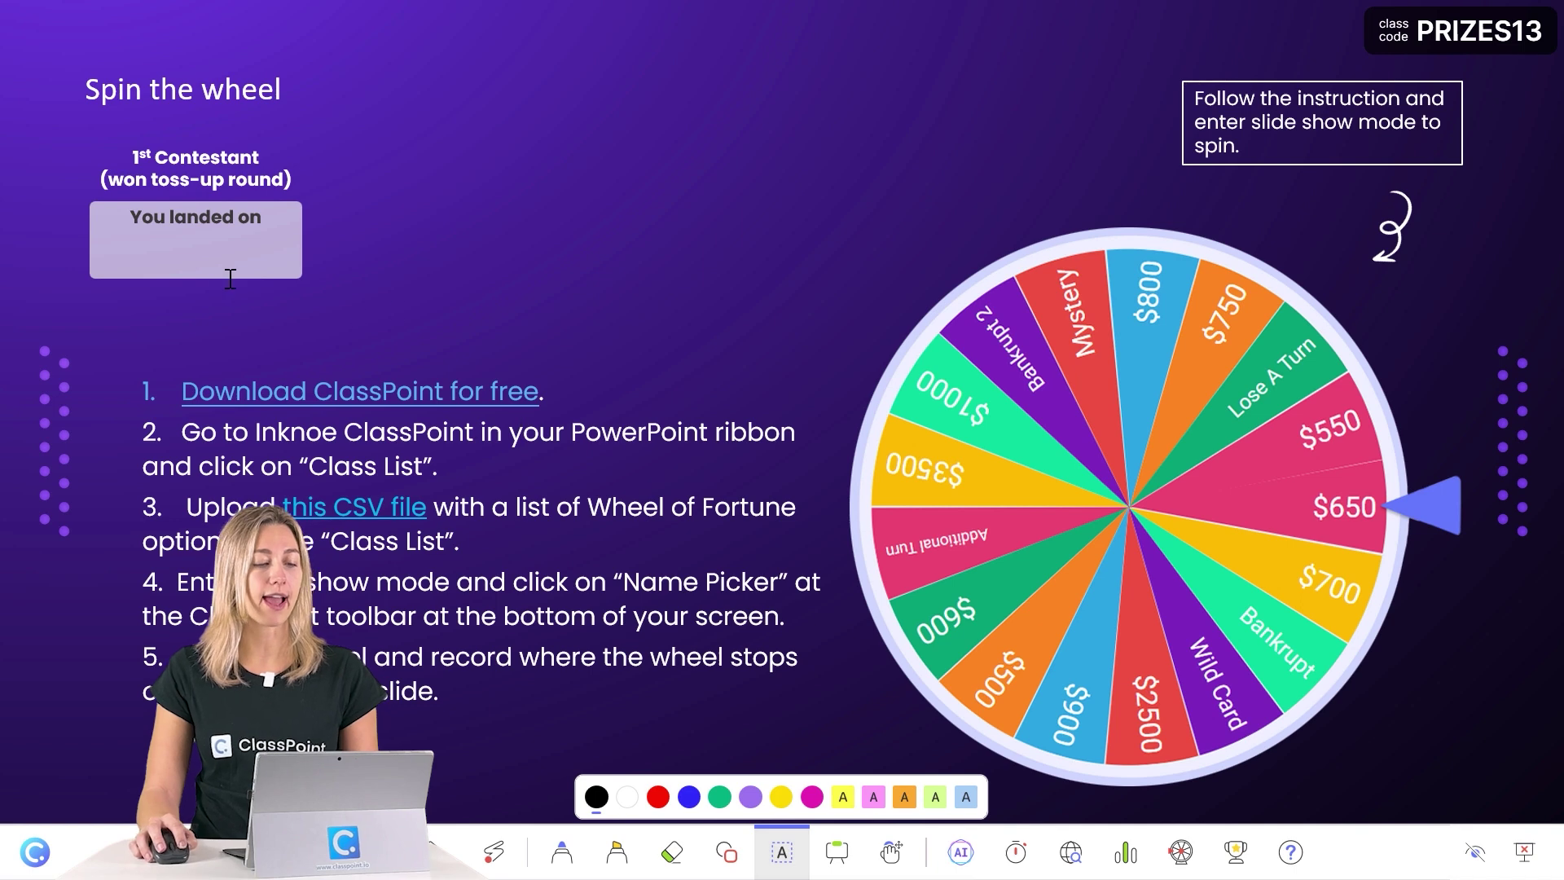
# Write 900 on the 1st Contestant's 'You landed on' card, then advance to the Puzzle board slide.
pyautogui.write('900')
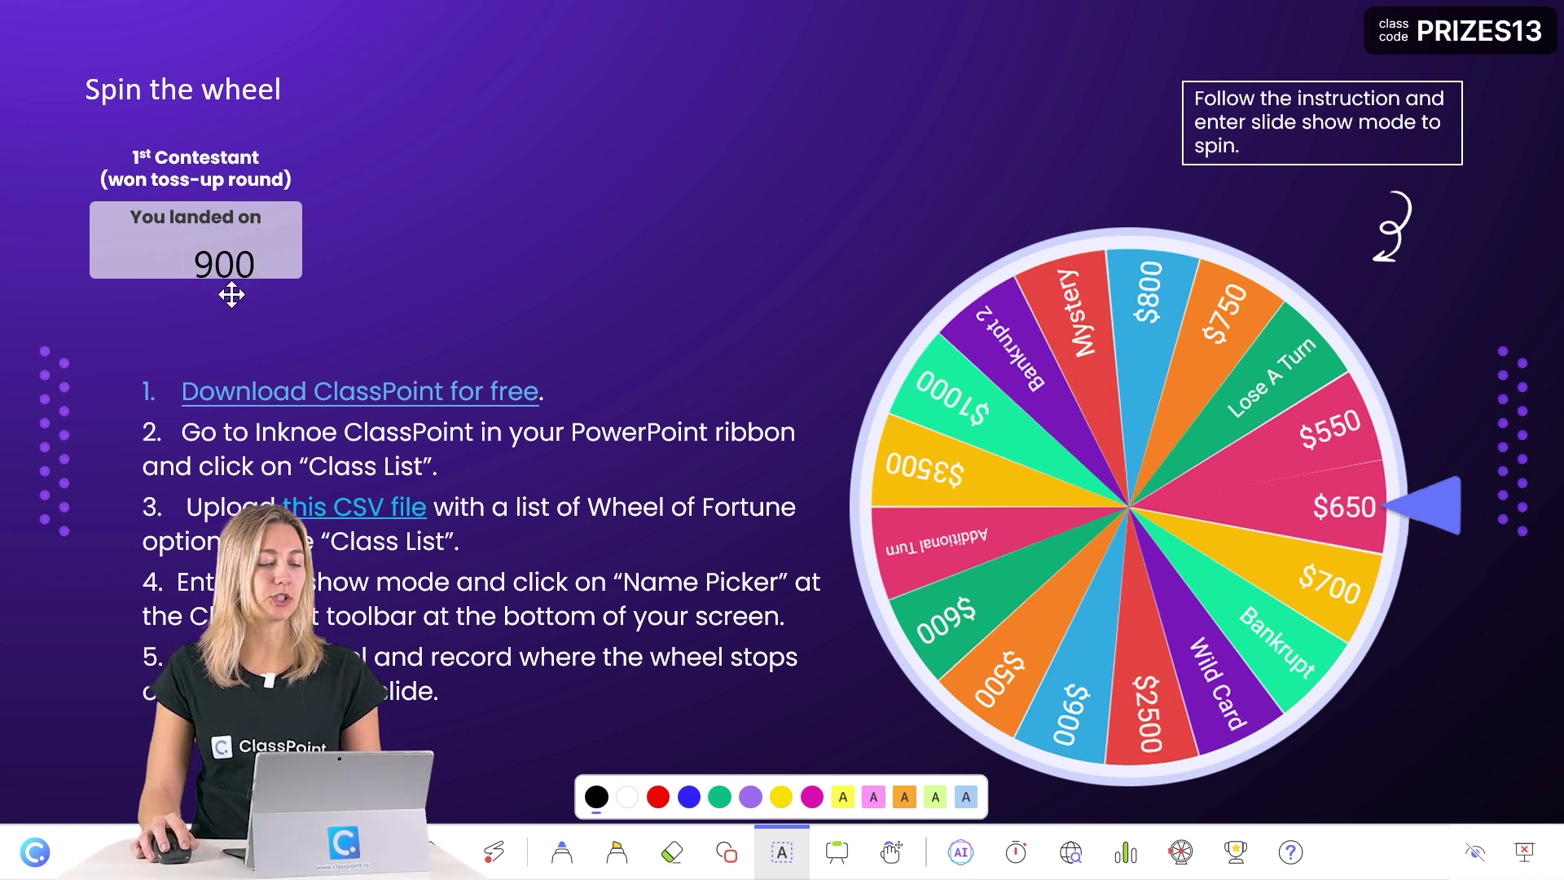
pyautogui.moveTo(231, 295); pyautogui.dragTo(207, 288)
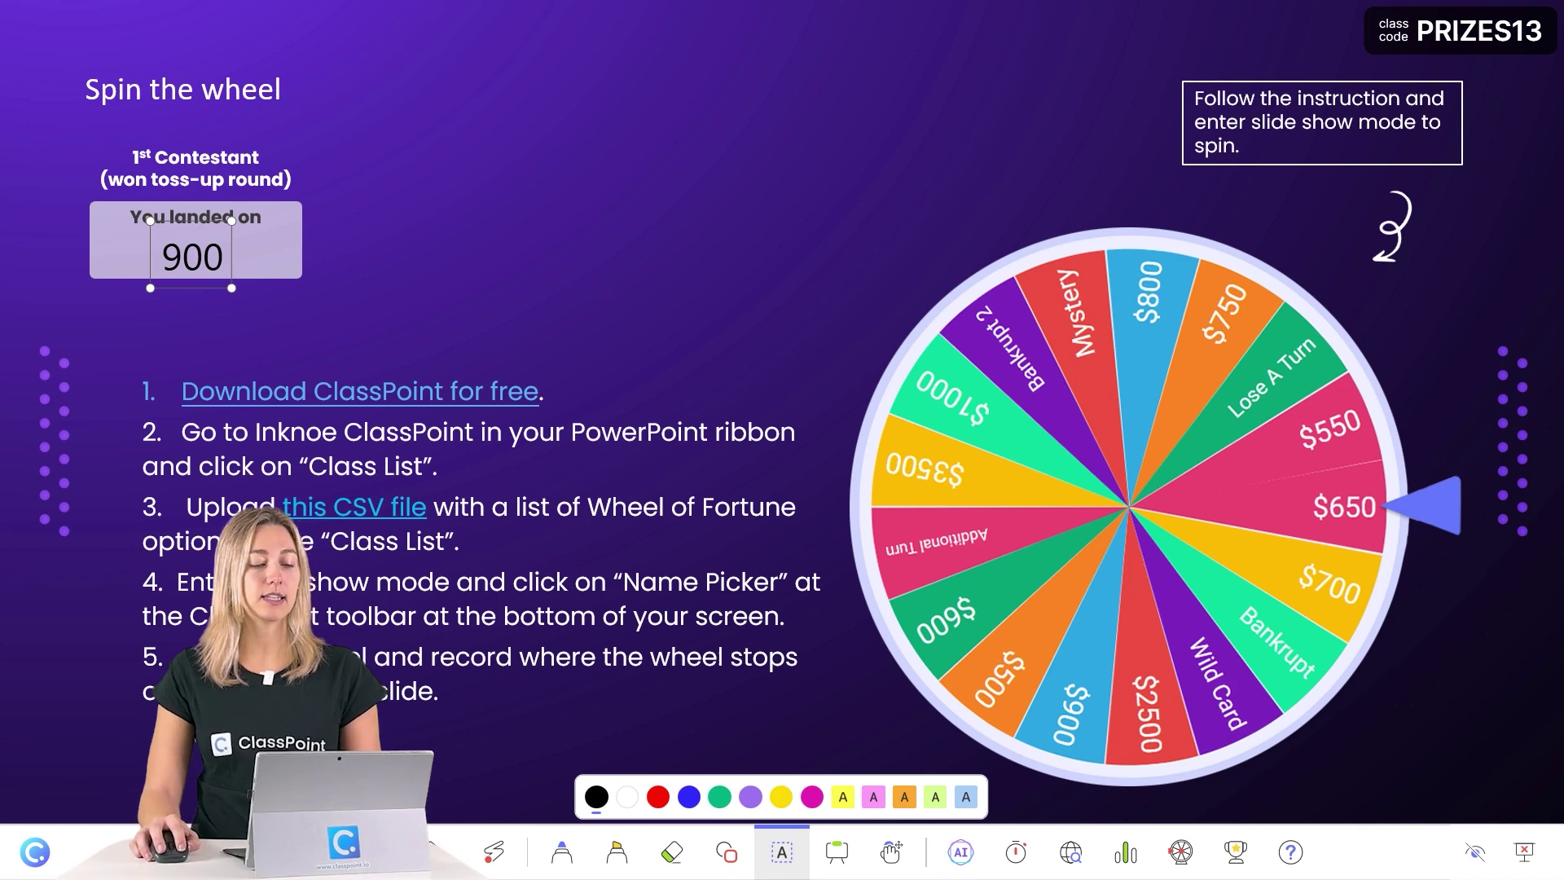
pyautogui.press('Right')
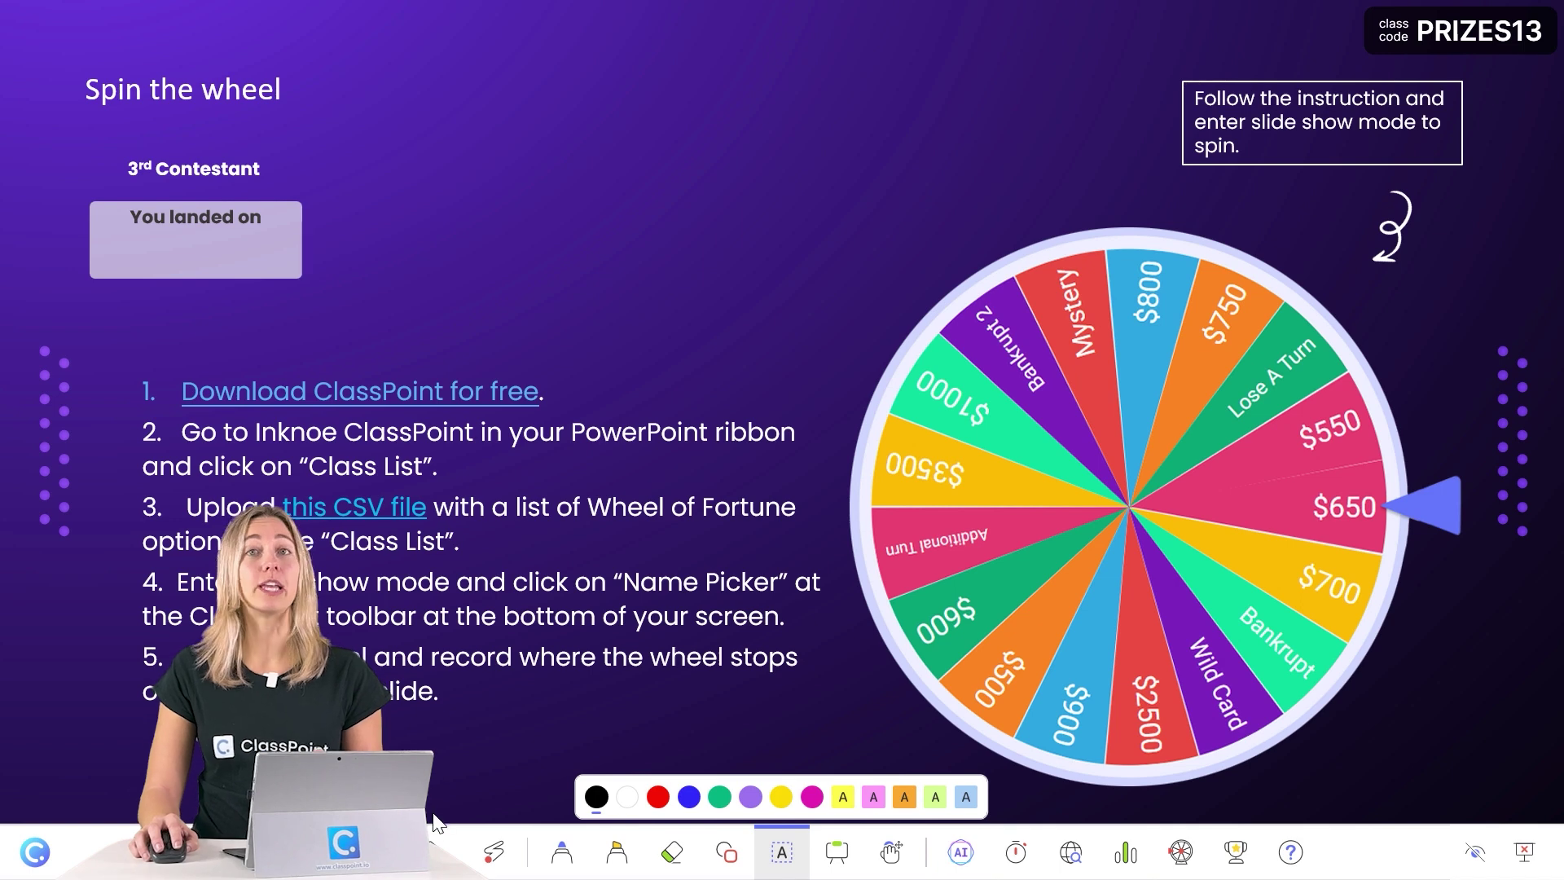
pyautogui.press('Right')
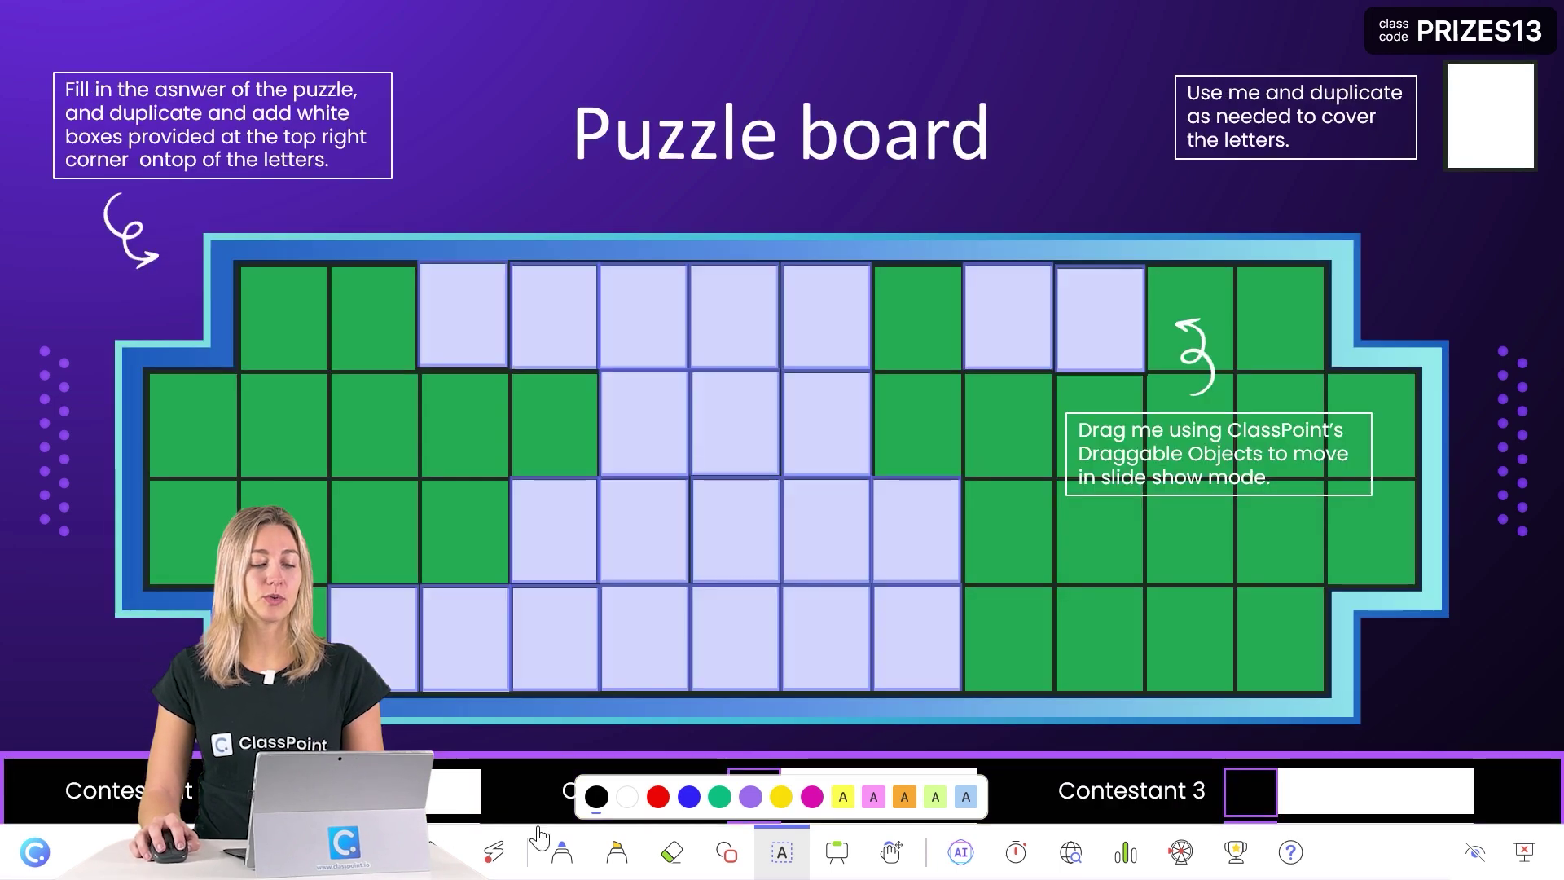
# Enable draggable objects in the show and drag a white cover tile away to reveal the letter U.
pyautogui.click(889, 854)
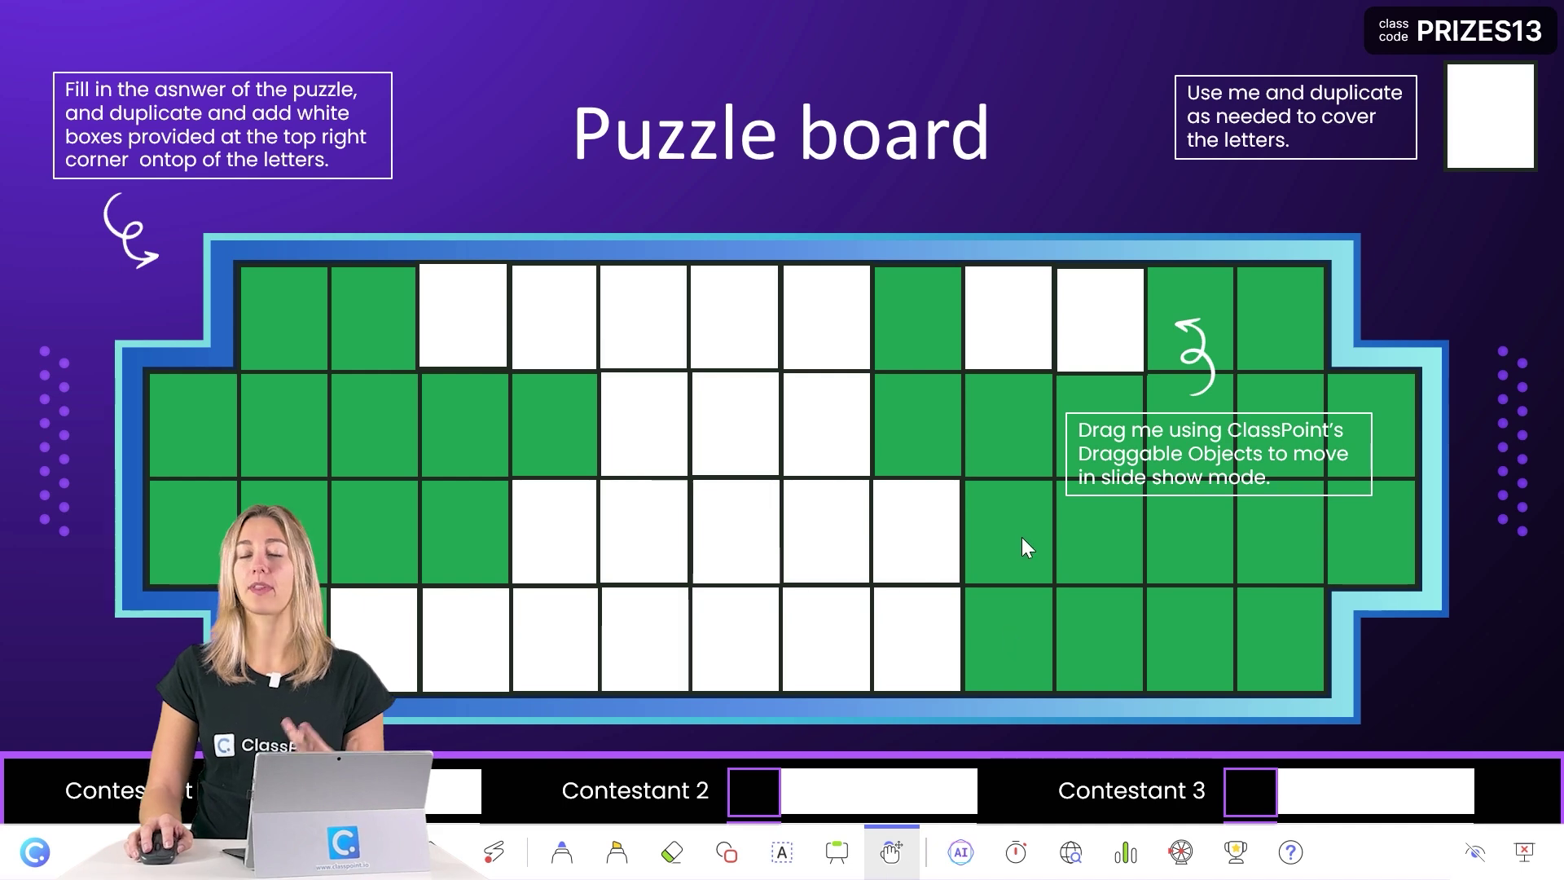
pyautogui.moveTo(1030, 353); pyautogui.dragTo(1509, 151)
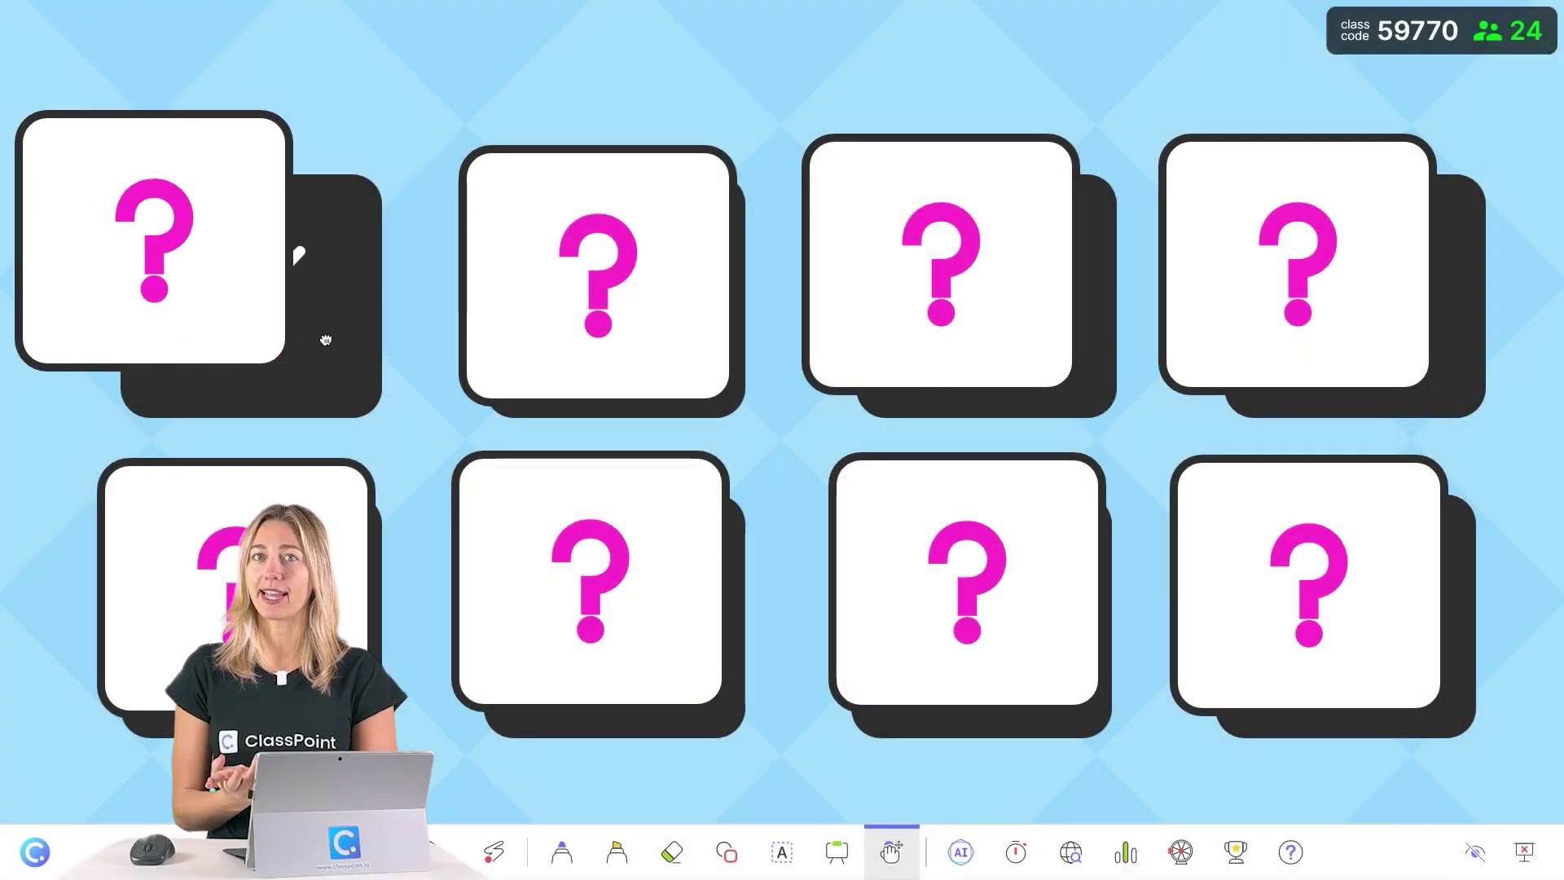
# Flip memory cards to reveal globes and masks, then on slide 3 lift the top-left card off the brush.
pyautogui.click(332, 505)
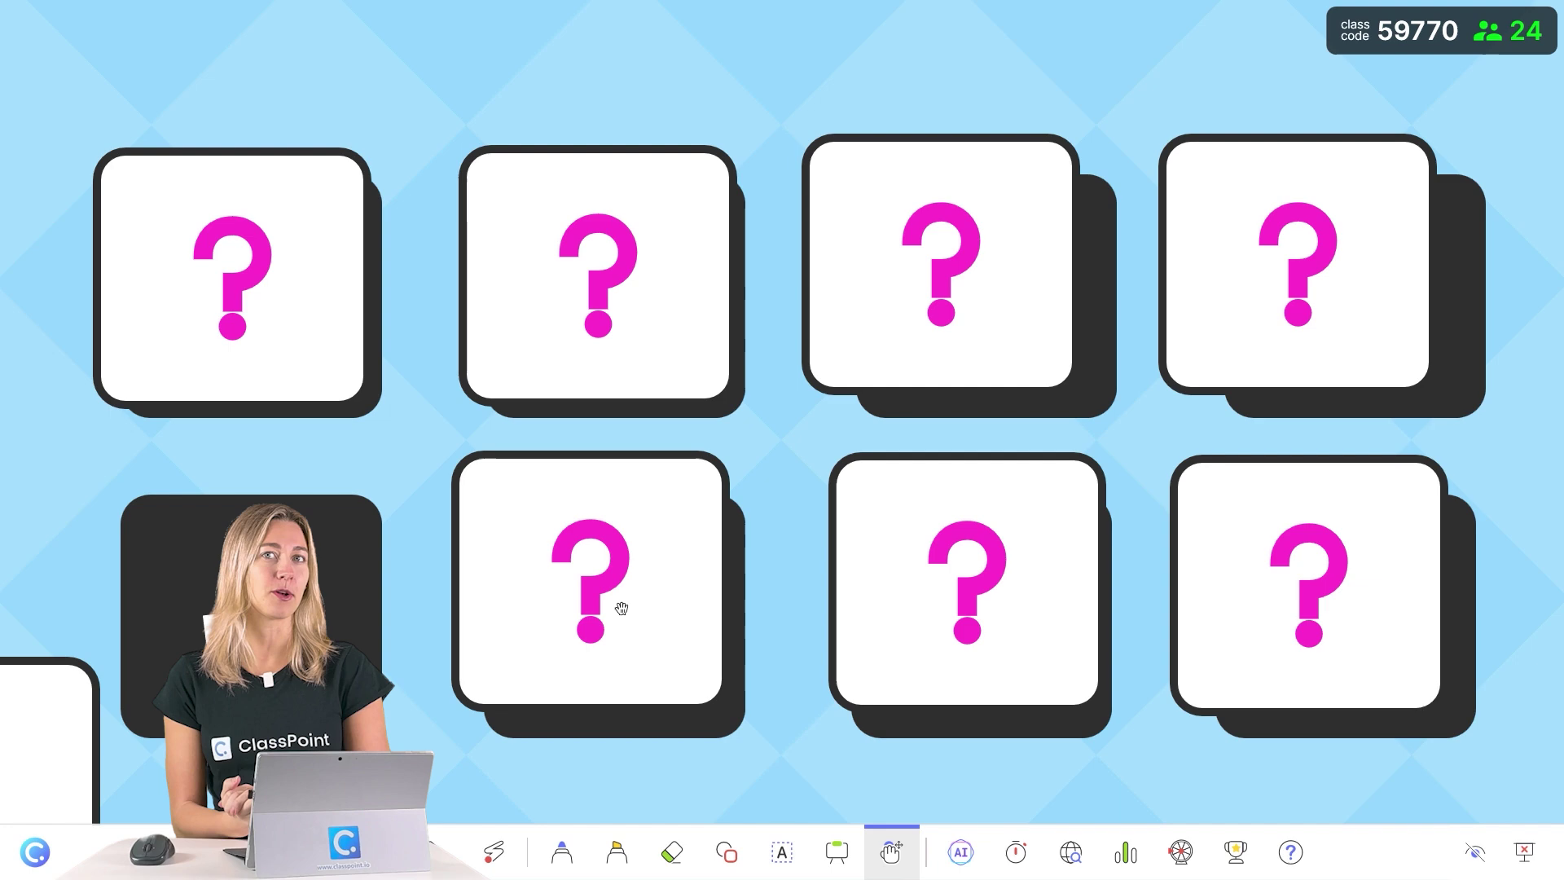
pyautogui.click(925, 601)
pyautogui.click(682, 518)
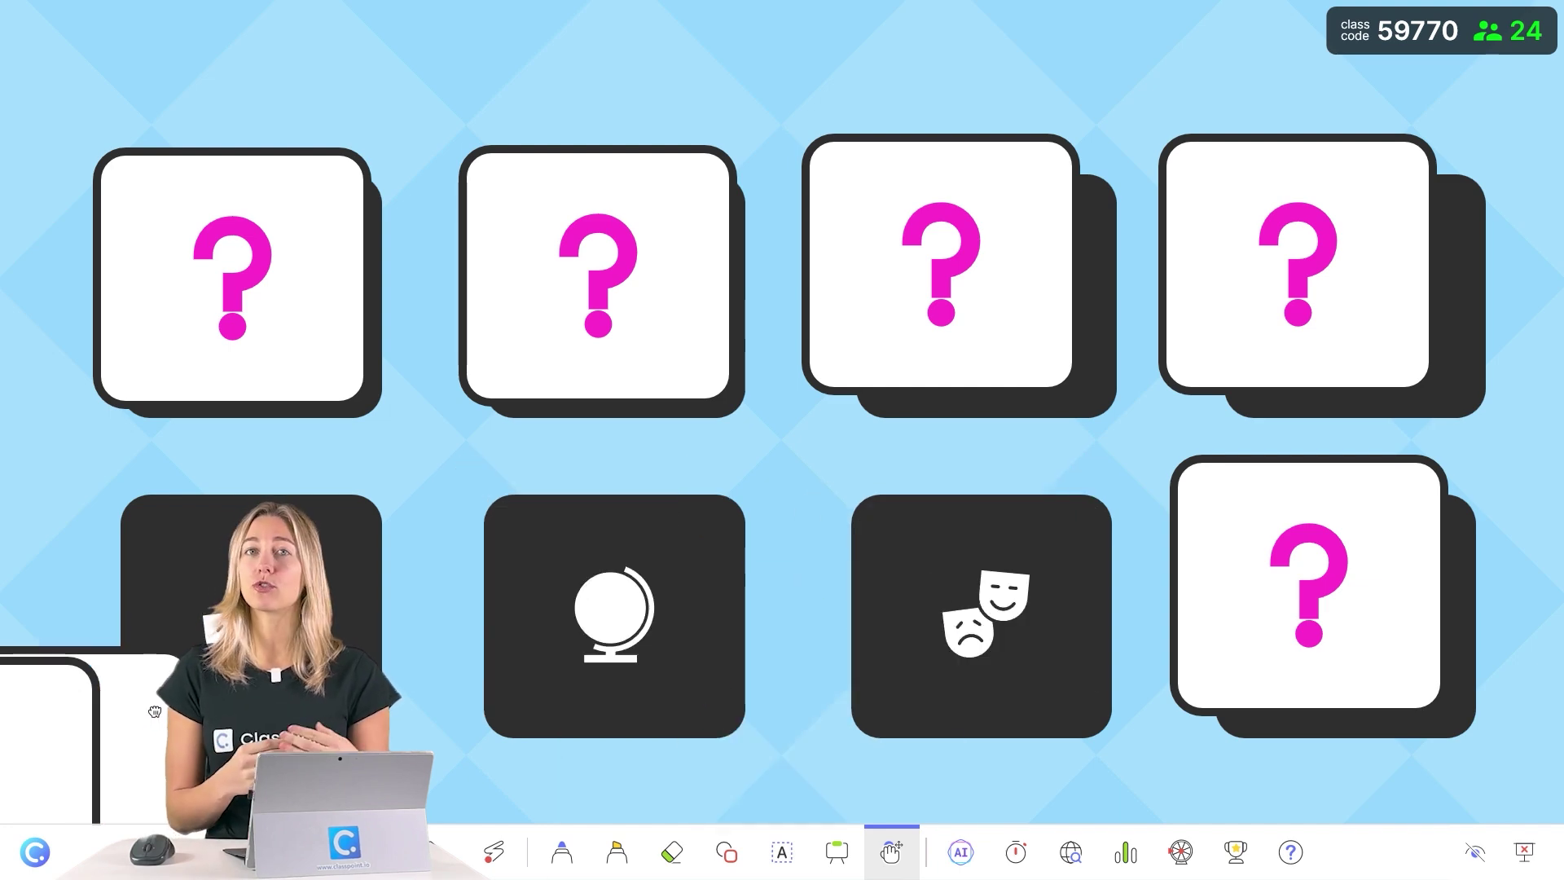
pyautogui.click(835, 366)
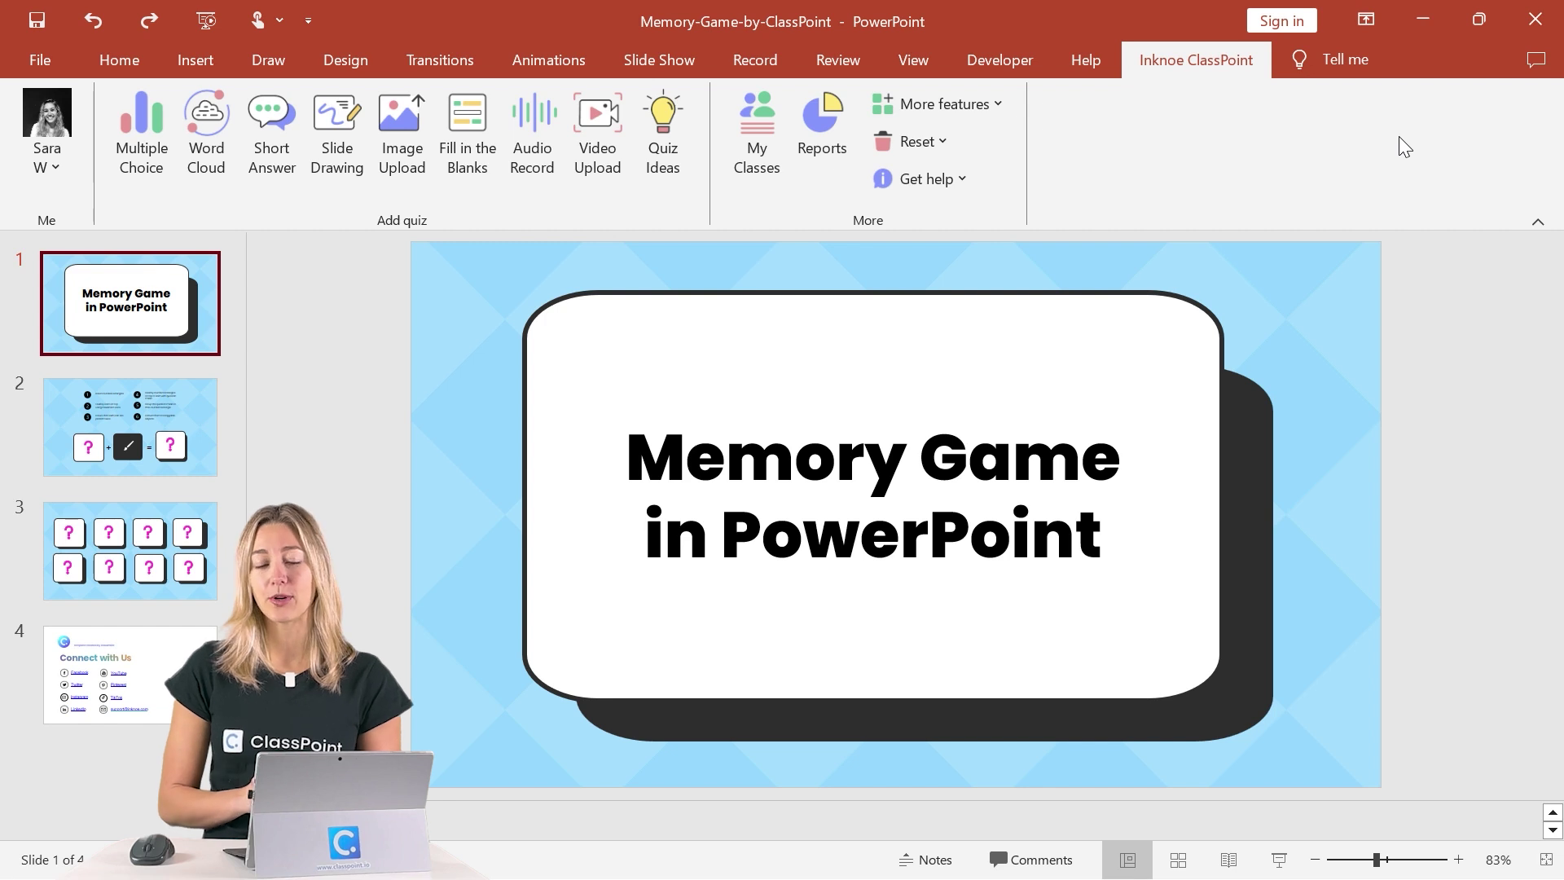
pyautogui.click(130, 551)
pyautogui.moveTo(596, 444); pyautogui.dragTo(491, 342)
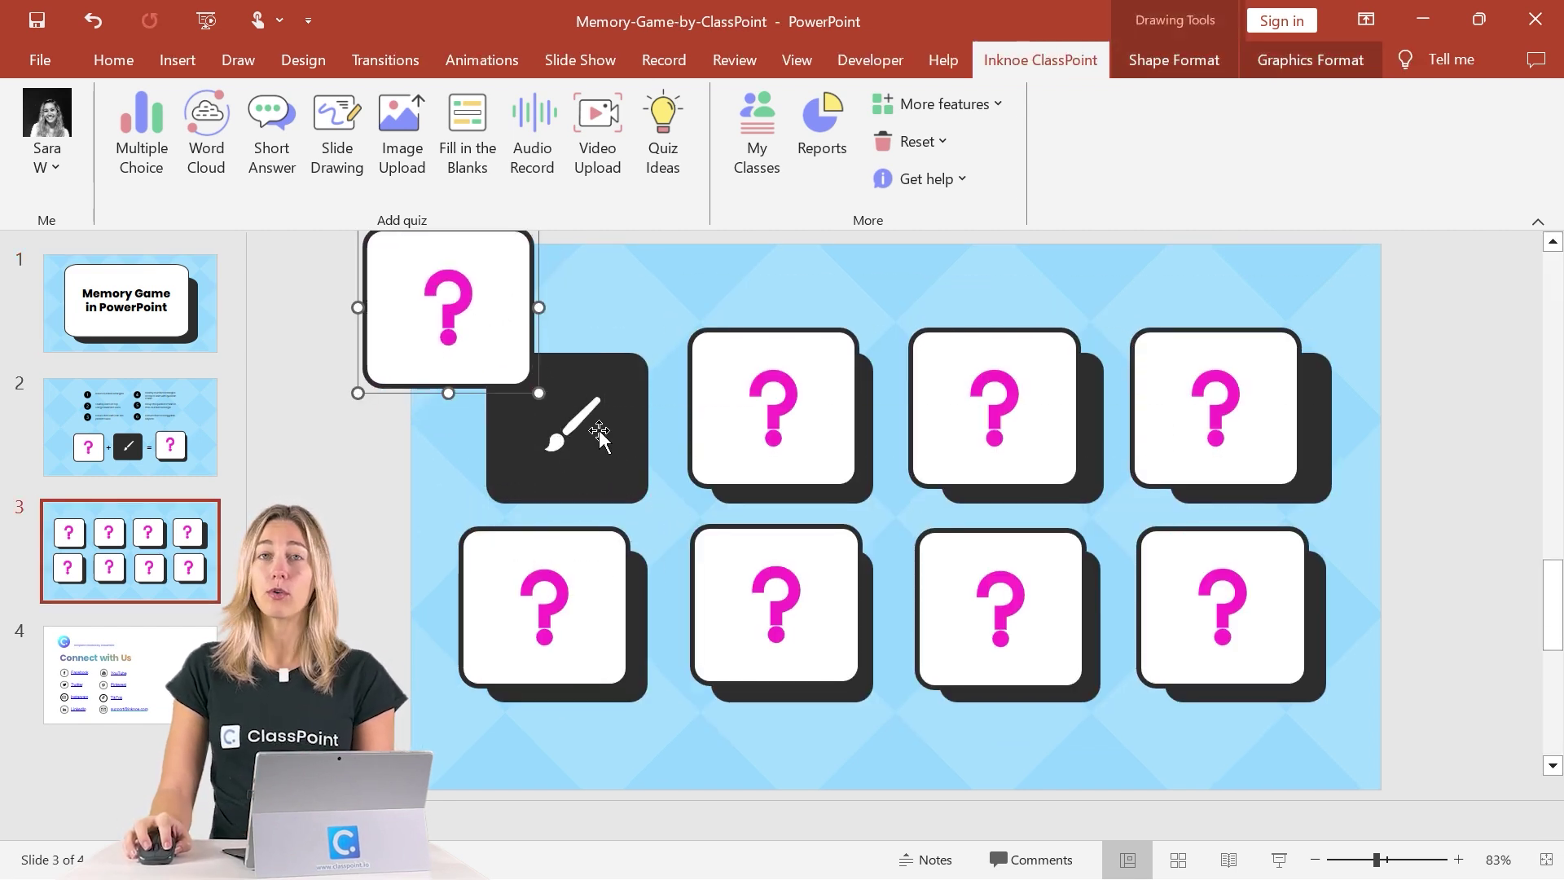